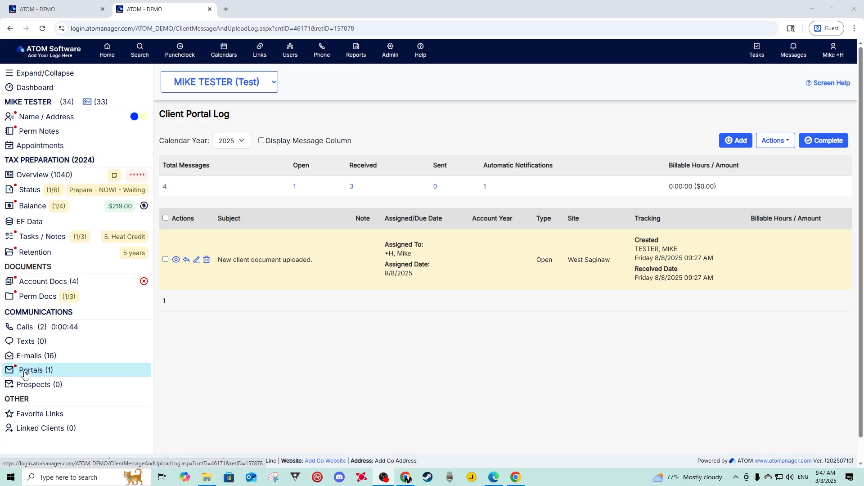
Open the client's portal log and switch its calendar year to 2024, through earlier years, and back to 2025
{"action": "left_click", "coordinate": [30, 373]}
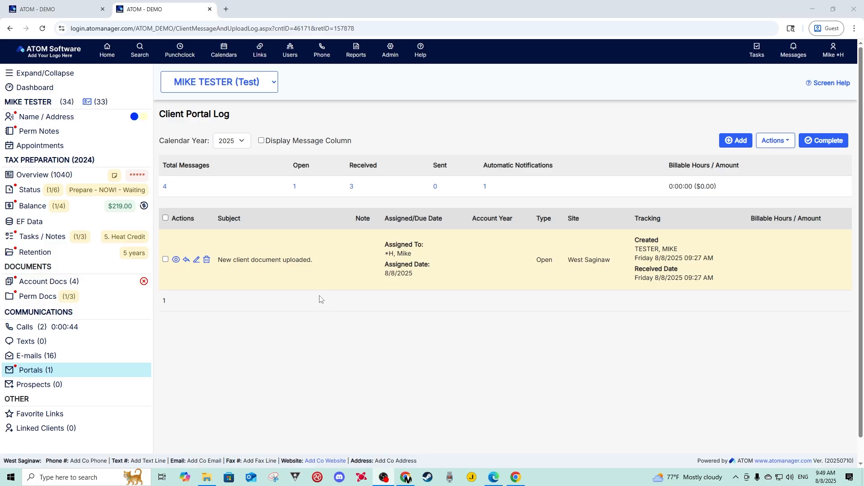
{"action": "left_click", "coordinate": [229, 142]}
{"action": "left_click", "coordinate": [236, 143]}
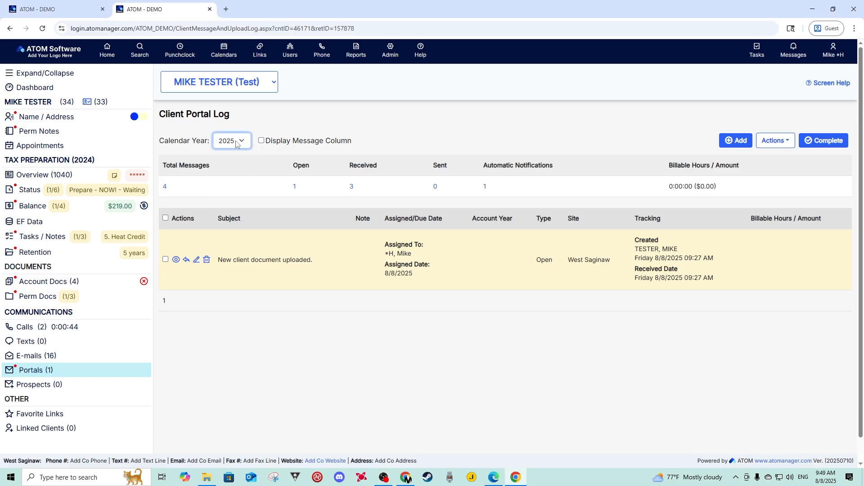
{"action": "left_click", "coordinate": [236, 144]}
{"action": "left_click", "coordinate": [232, 165]}
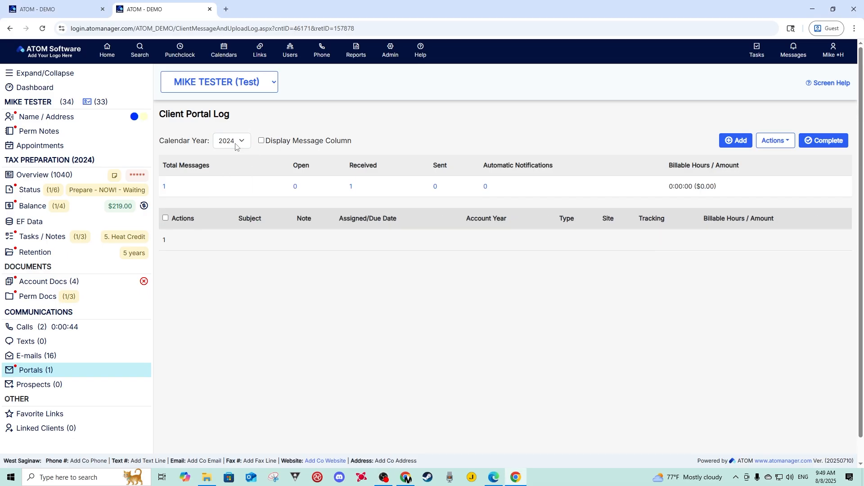
{"action": "left_click", "coordinate": [236, 143]}
{"action": "left_click", "coordinate": [226, 179]}
{"action": "left_click", "coordinate": [234, 143]}
{"action": "left_click", "coordinate": [223, 189]}
{"action": "left_click", "coordinate": [239, 143]}
{"action": "left_click", "coordinate": [232, 155]}
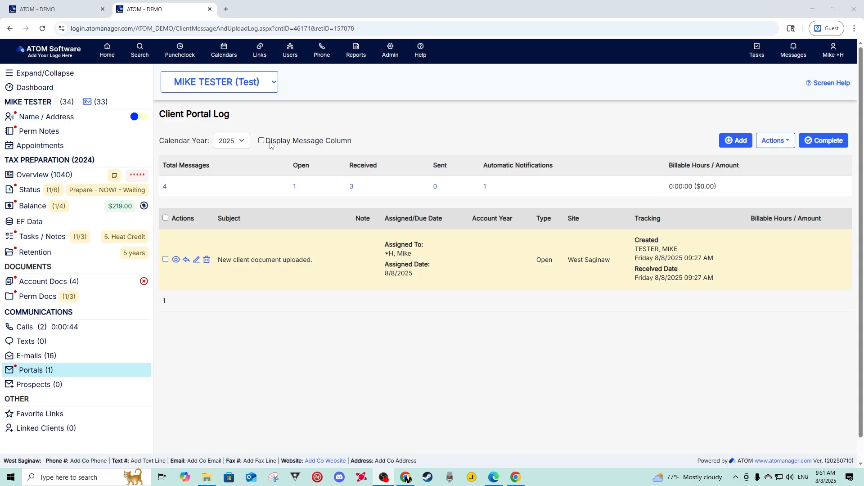
Display the message column in the portal log, read the uploaded document's message text, and hide the column again
{"action": "left_click_drag", "start_coordinate": [270, 143], "coordinate": [341, 142]}
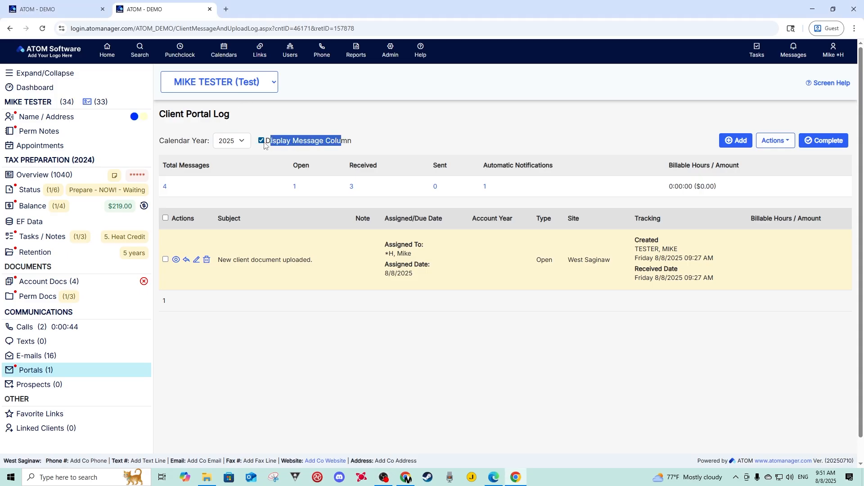
{"action": "left_click_drag", "start_coordinate": [660, 231], "coordinate": [636, 224]}
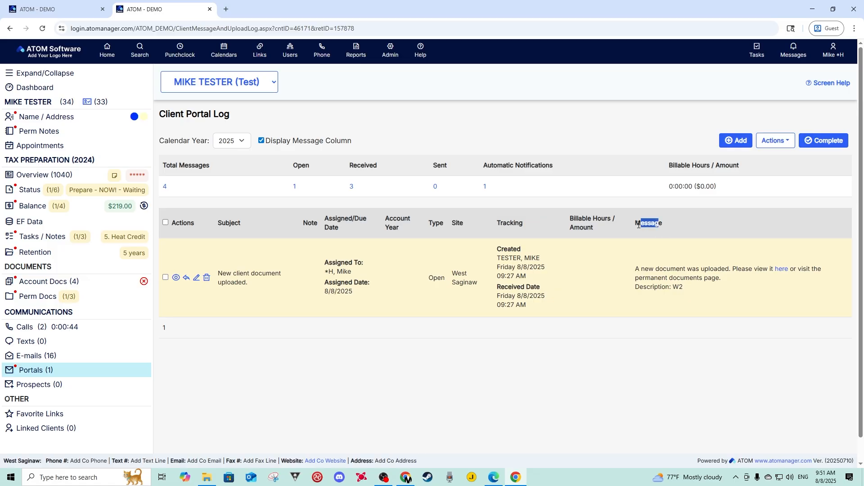
{"action": "left_click_drag", "start_coordinate": [684, 299], "coordinate": [642, 275]}
{"action": "left_click", "coordinate": [545, 260]}
{"action": "left_click", "coordinate": [261, 141]}
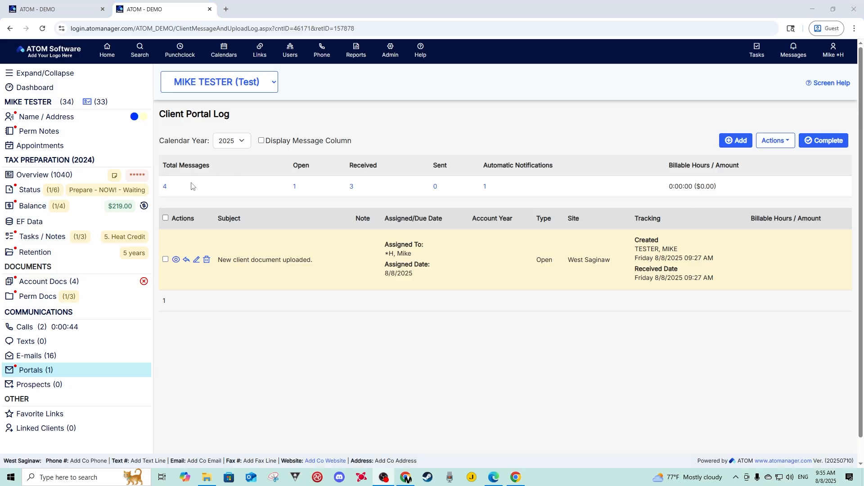
Review the summary headings for total, open, received and sent messages and automatic notifications
{"action": "left_click_drag", "start_coordinate": [210, 166], "coordinate": [166, 166]}
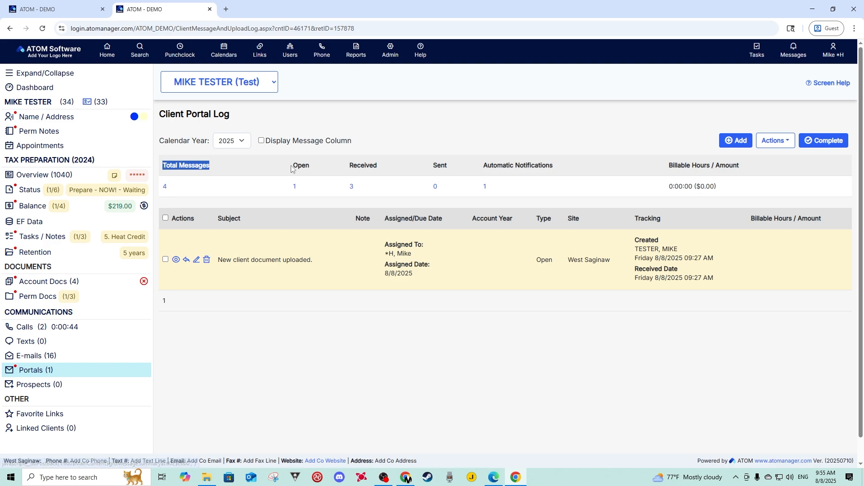
{"action": "left_click_drag", "start_coordinate": [312, 166], "coordinate": [293, 166]}
{"action": "left_click_drag", "start_coordinate": [379, 166], "coordinate": [350, 166]}
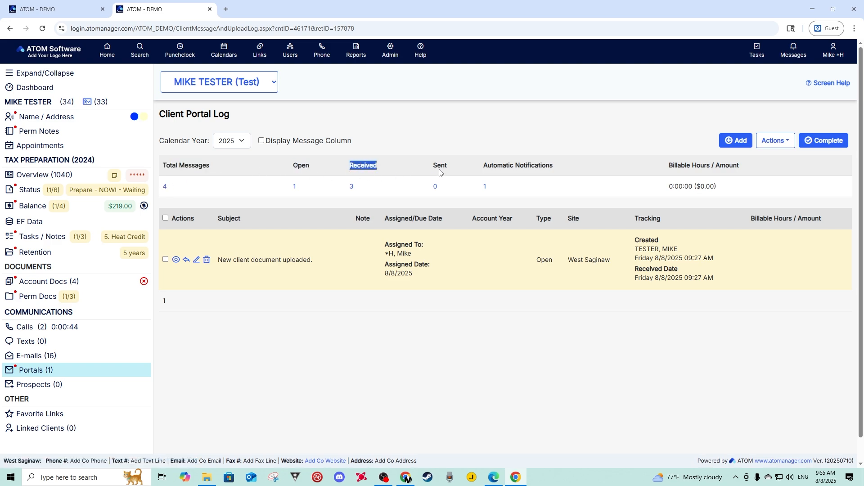
{"action": "left_click_drag", "start_coordinate": [445, 166], "coordinate": [436, 169]}
{"action": "left_click_drag", "start_coordinate": [554, 166], "coordinate": [483, 169]}
{"action": "left_click", "coordinate": [480, 169]}
List all portal messages and look through them, filtering the log by open and sent messages and back to open
{"action": "left_click", "coordinate": [164, 188]}
{"action": "scroll", "coordinate": [333, 293], "scroll_direction": "down", "scroll_amount": 5}
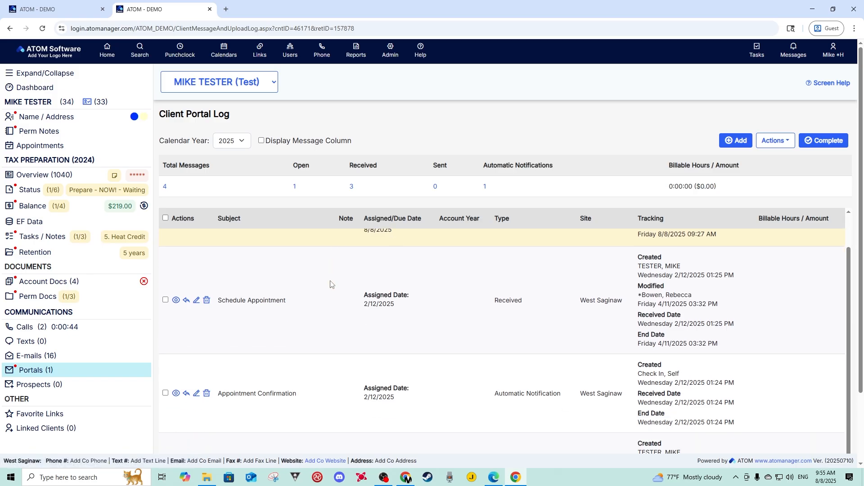
{"action": "scroll", "coordinate": [328, 304], "scroll_direction": "up", "scroll_amount": 8}
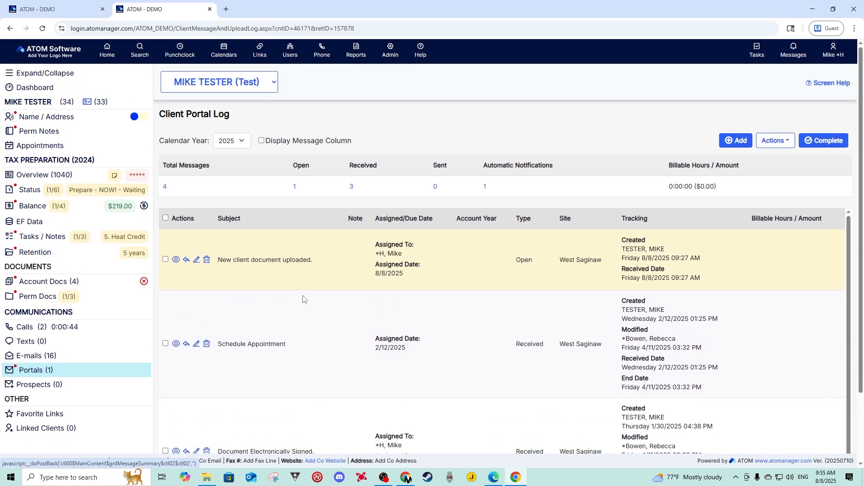
{"action": "scroll", "coordinate": [305, 299], "scroll_direction": "down", "scroll_amount": 1}
{"action": "left_click", "coordinate": [295, 187]}
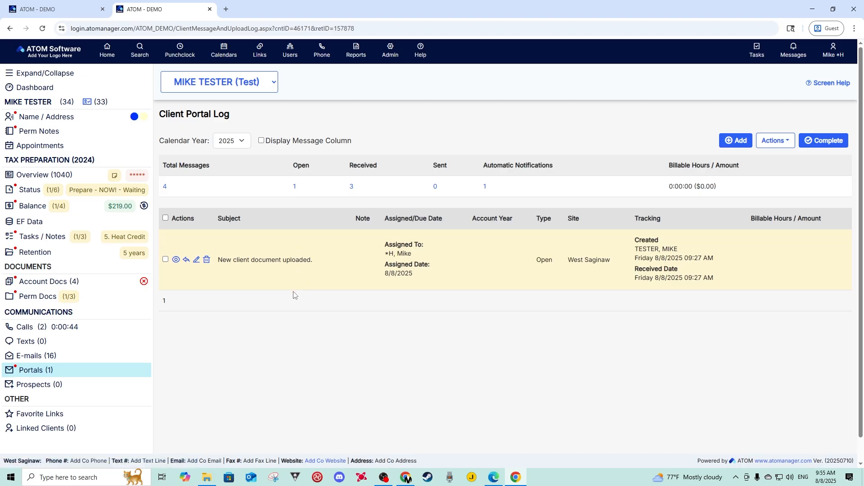
{"action": "left_click", "coordinate": [435, 187]}
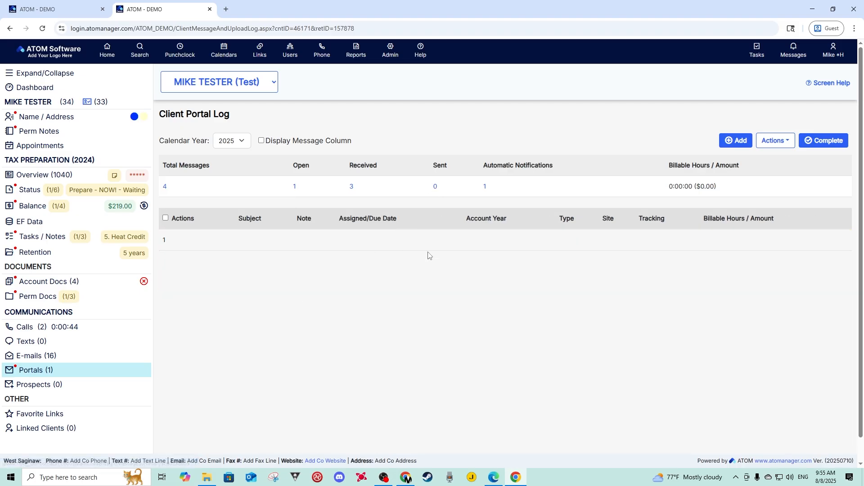
{"action": "left_click", "coordinate": [295, 187]}
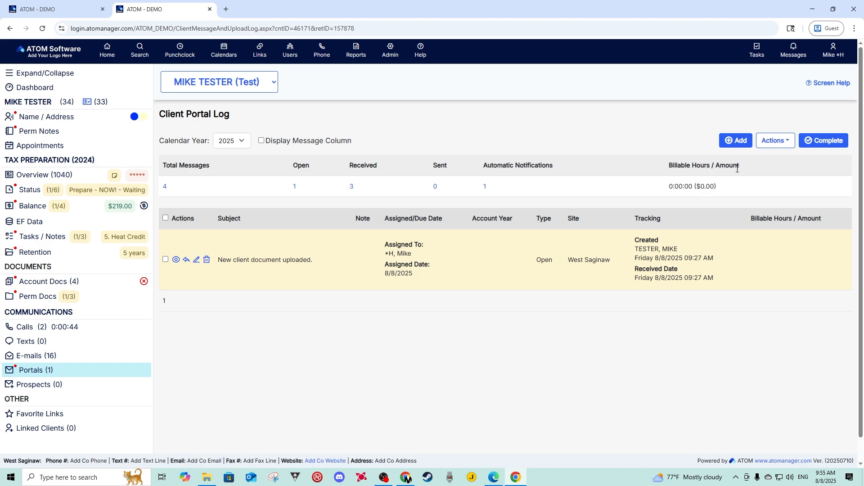
Examine the billable hours and amount total in the portal log summary
{"action": "left_click_drag", "start_coordinate": [737, 169], "coordinate": [682, 166]}
{"action": "left_click_drag", "start_coordinate": [718, 189], "coordinate": [675, 187]}
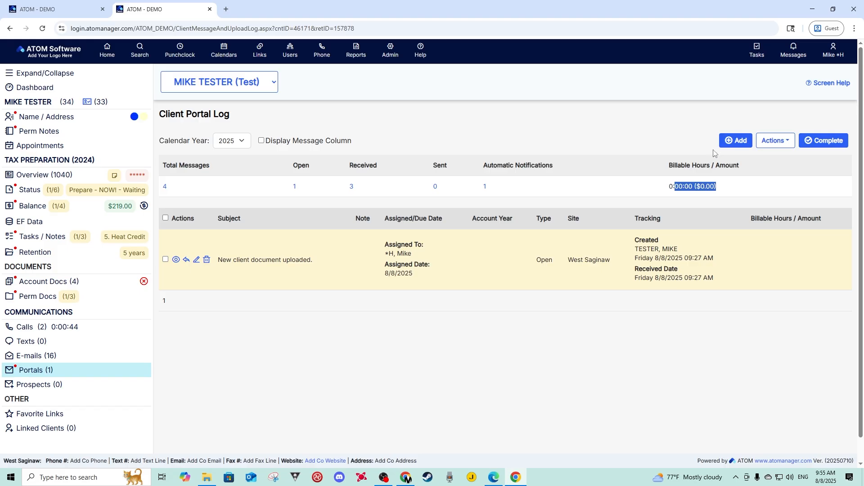
{"action": "left_click", "coordinate": [674, 193]}
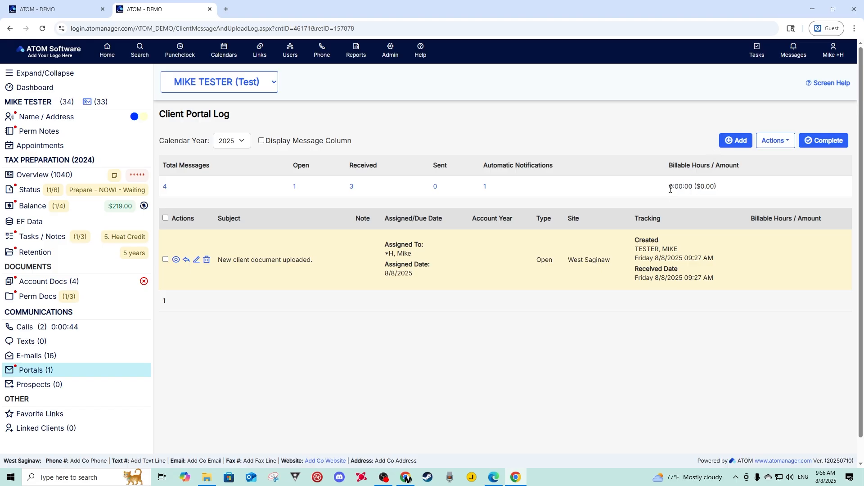
{"action": "left_click_drag", "start_coordinate": [669, 187], "coordinate": [715, 187]}
{"action": "left_click", "coordinate": [380, 190]}
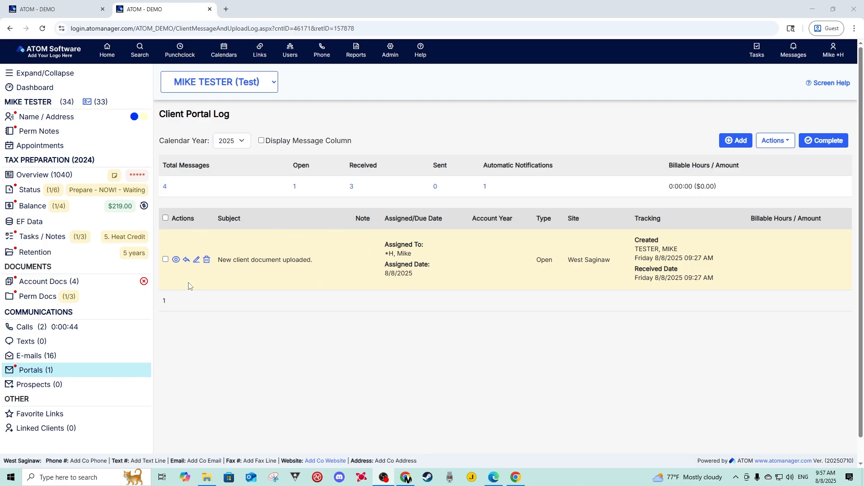
Select the uploaded-document message, view the bulk actions Assign To and Move, and clear the selection
{"action": "left_click", "coordinate": [165, 260]}
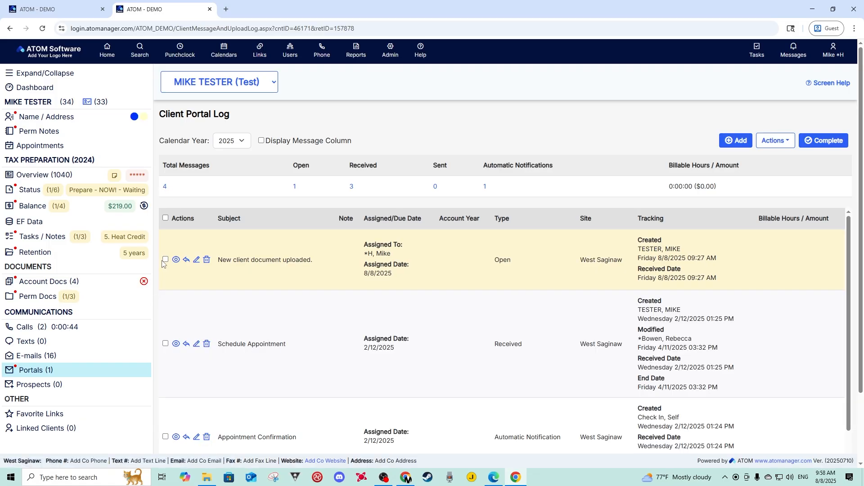
{"action": "left_click", "coordinate": [166, 260]}
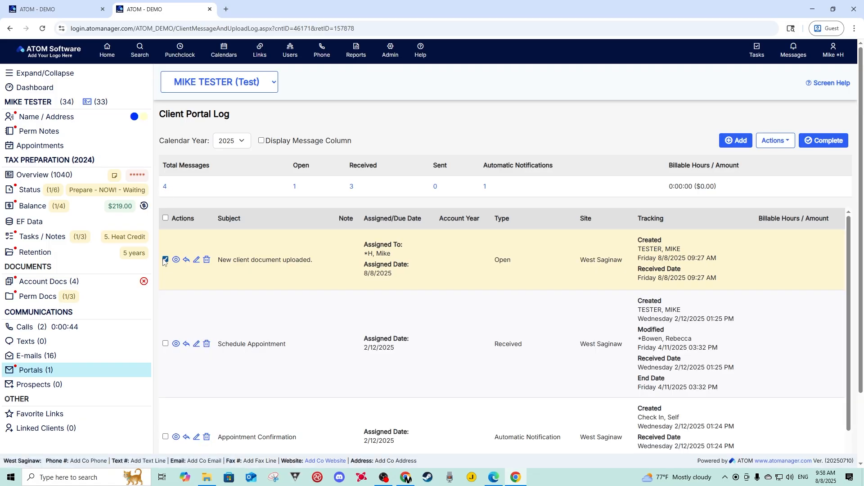
{"action": "left_click", "coordinate": [165, 344]}
{"action": "left_click", "coordinate": [166, 259]}
{"action": "left_click", "coordinate": [776, 140]}
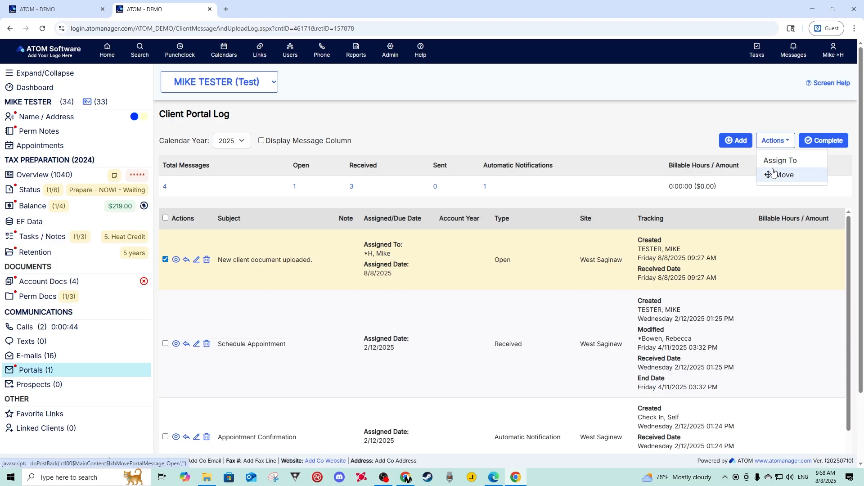
{"action": "left_click", "coordinate": [644, 130]}
{"action": "left_click", "coordinate": [166, 260]}
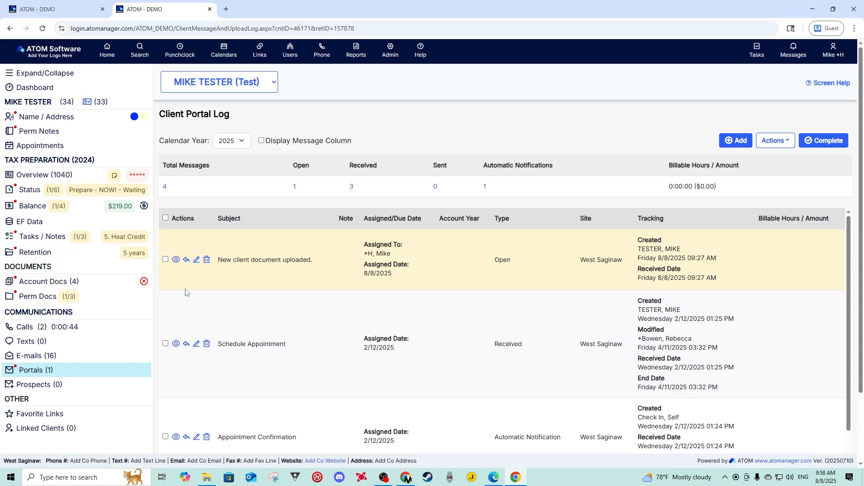
View the uploaded-document message with its assignee and priority choices, and return to the portal log
{"action": "left_click", "coordinate": [176, 261]}
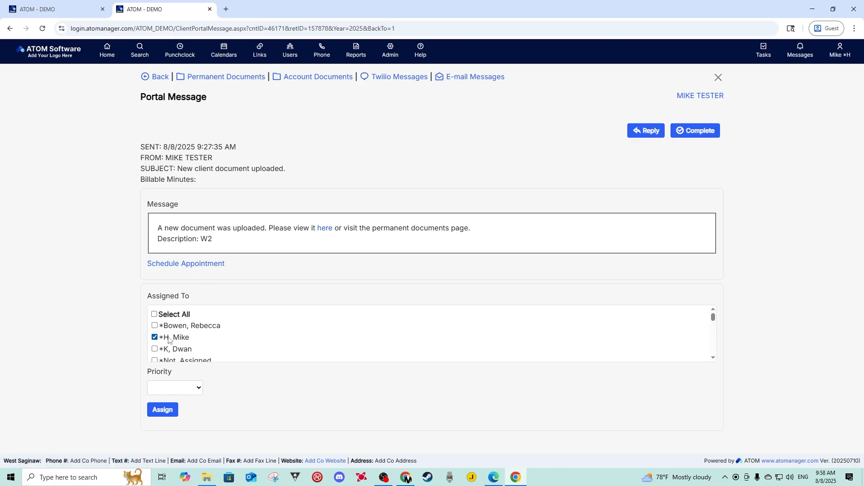
{"action": "scroll", "coordinate": [177, 347], "scroll_direction": "down", "scroll_amount": 1}
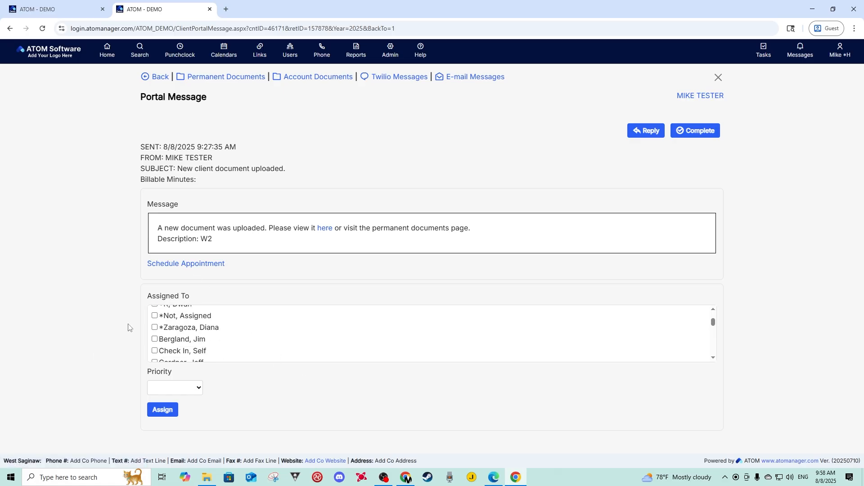
{"action": "left_click", "coordinate": [186, 391]}
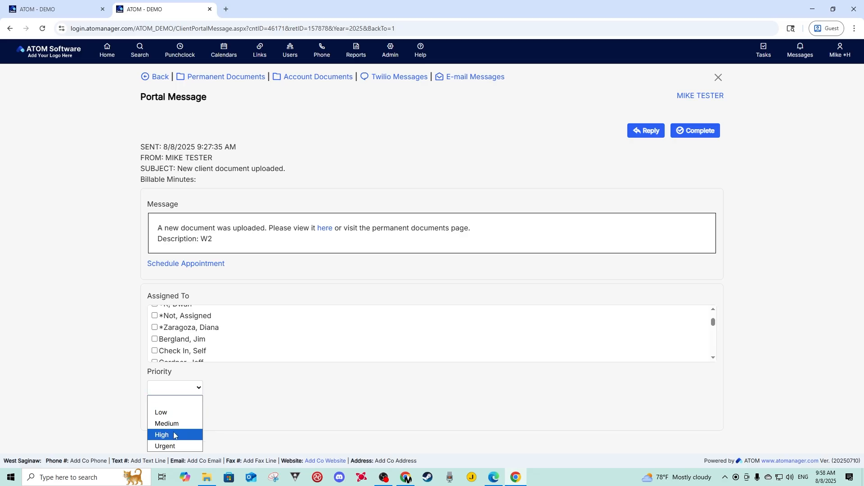
{"action": "left_click", "coordinate": [110, 366]}
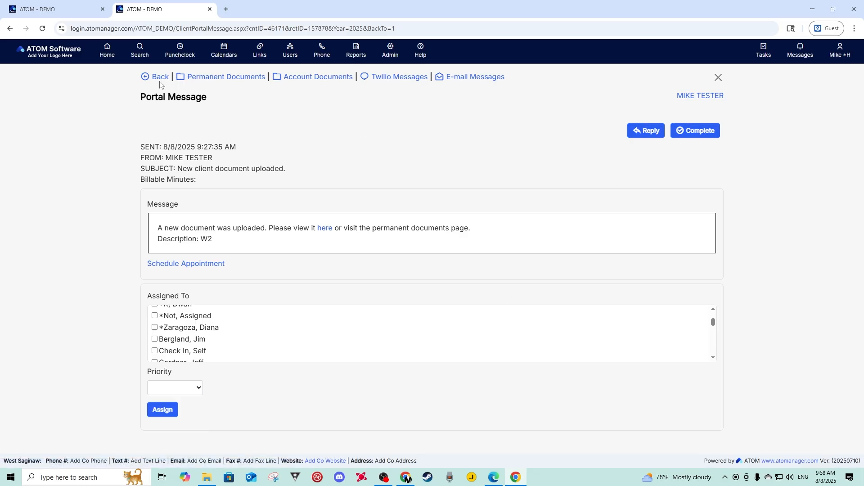
{"action": "left_click", "coordinate": [147, 77]}
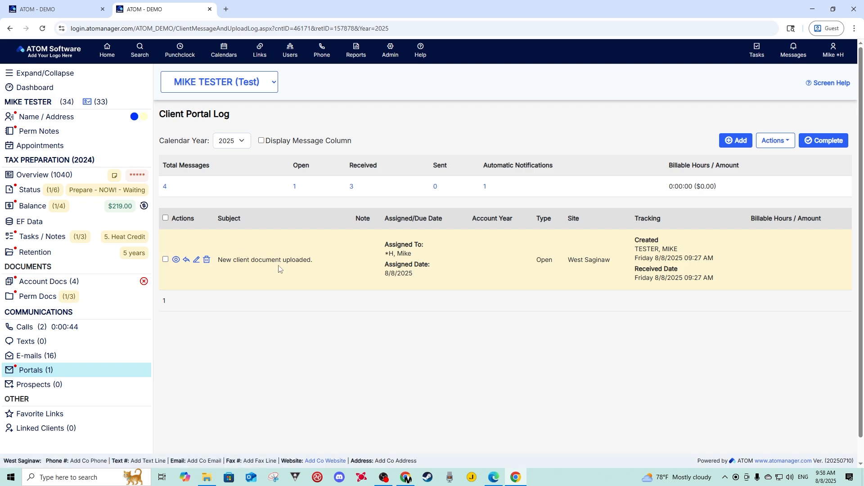
Open the "New client document uploaded." message for editing and stamp its note with the current date, time and user
{"action": "left_click", "coordinate": [196, 261]}
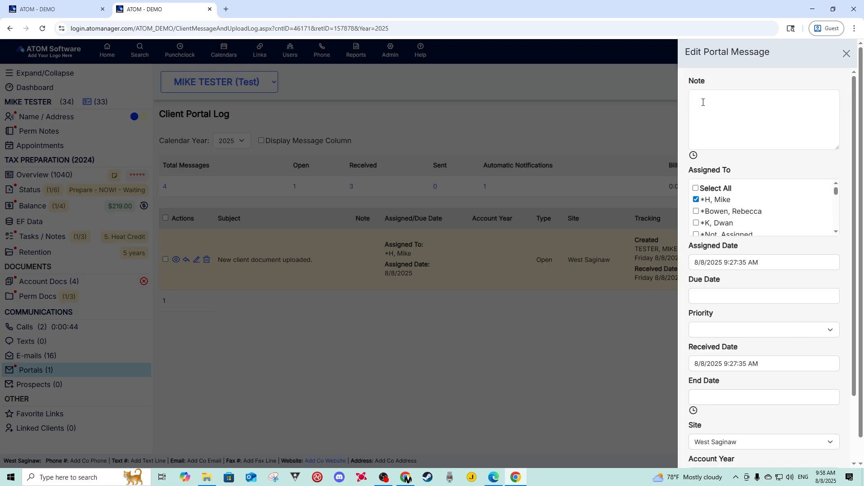
{"action": "left_click", "coordinate": [693, 156]}
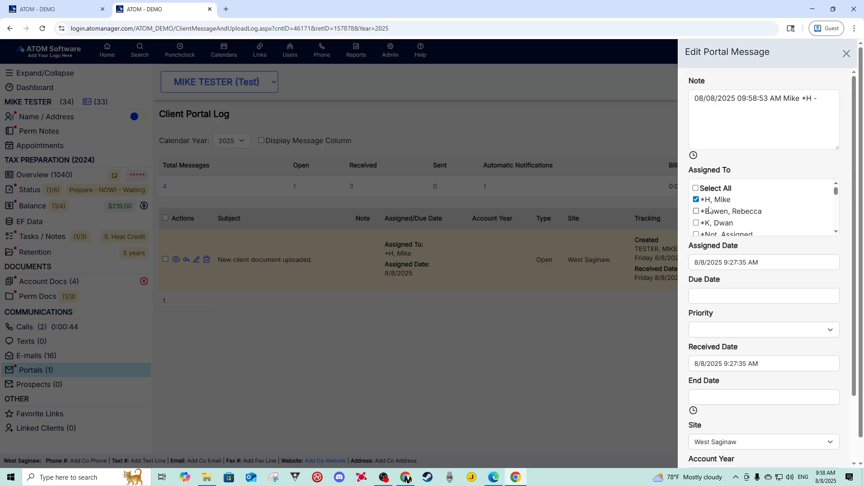
Examine the portal message's assigned date, due date, priority and received date fields
{"action": "left_click", "coordinate": [770, 266]}
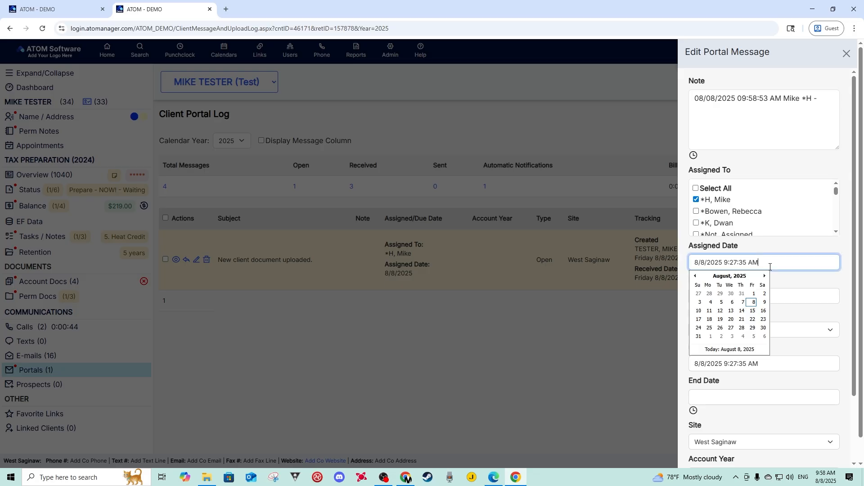
{"action": "left_click", "coordinate": [719, 299]}
{"action": "left_click", "coordinate": [719, 300]}
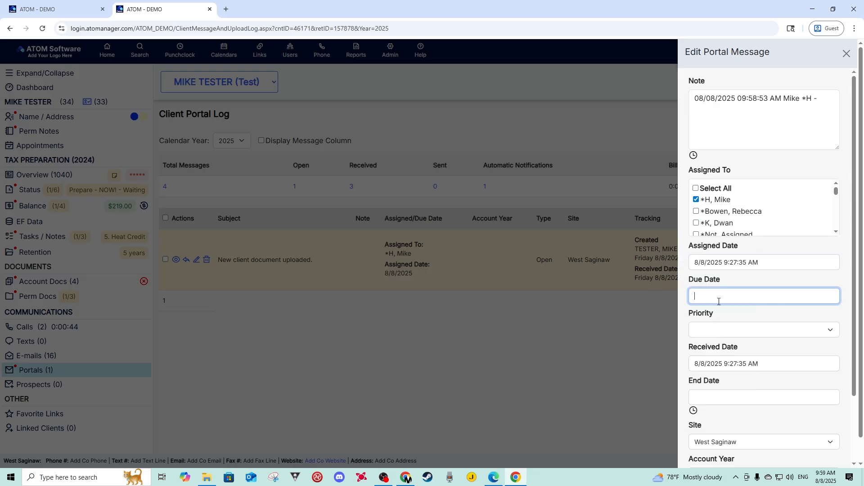
{"action": "left_click", "coordinate": [714, 333]}
{"action": "left_click", "coordinate": [721, 307]}
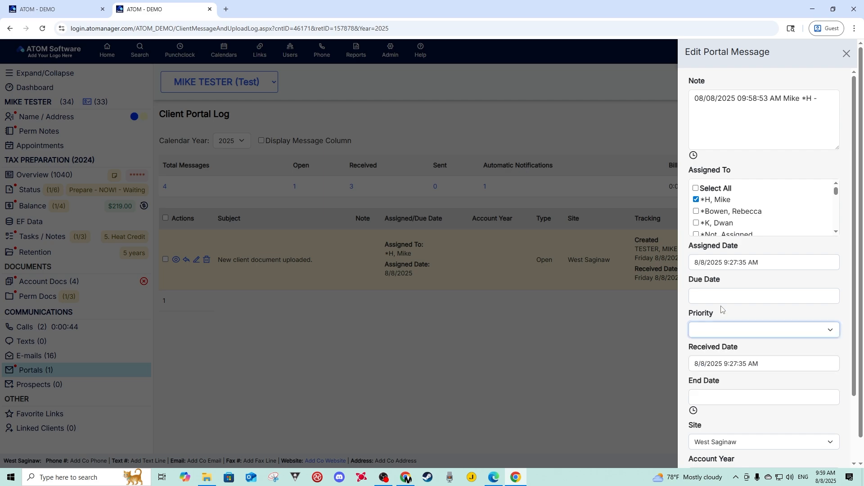
{"action": "left_click", "coordinate": [762, 364]}
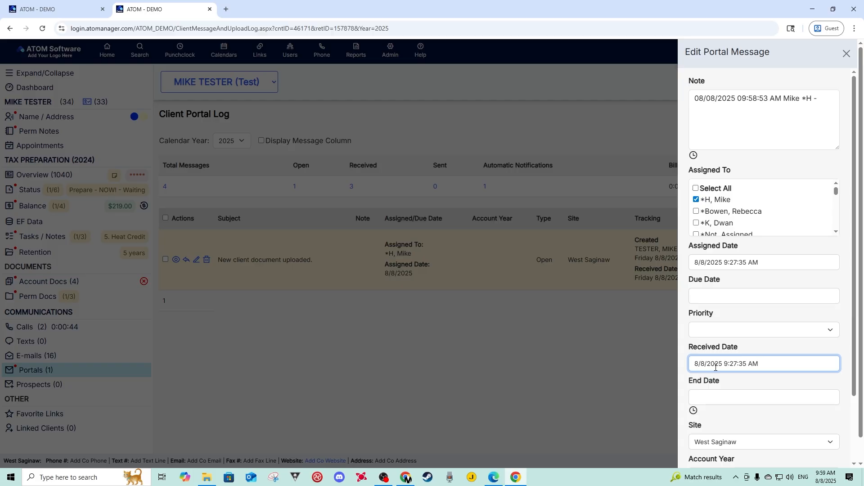
{"action": "left_click_drag", "start_coordinate": [769, 366], "coordinate": [702, 364]}
{"action": "left_click", "coordinate": [754, 350]}
Stamp the portal message's end date with the current date and time, and clear the field again
{"action": "scroll", "coordinate": [731, 422], "scroll_direction": "down", "scroll_amount": 3}
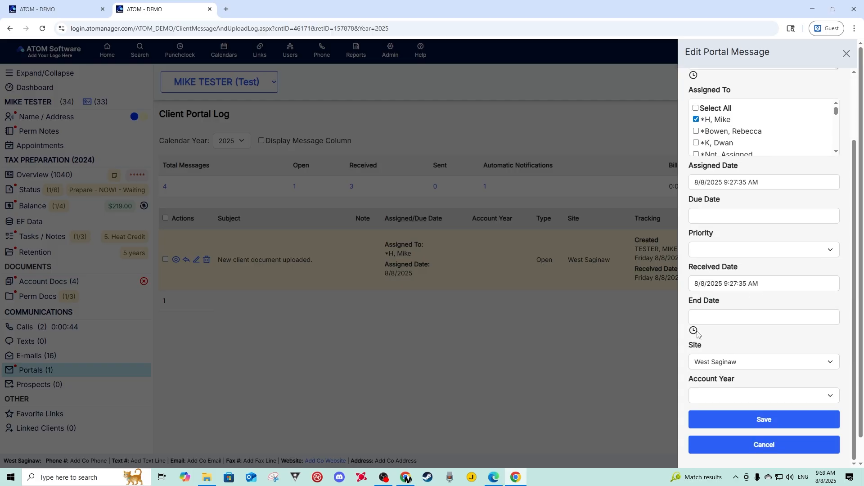
{"action": "left_click", "coordinate": [694, 331]}
{"action": "key", "text": "ctrl+a"}
{"action": "key", "text": "BackSpace"}
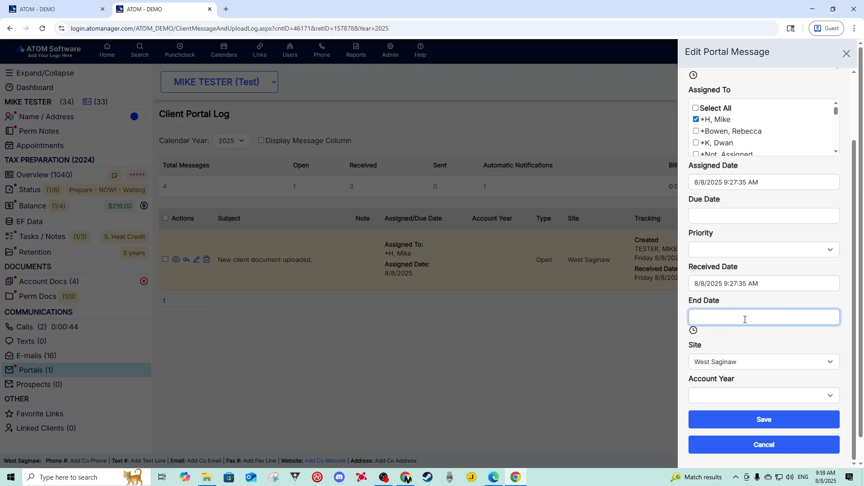
Review the site and account year choices for the portal message without picking new ones, and save the message
{"action": "scroll", "coordinate": [745, 391], "scroll_direction": "down", "scroll_amount": 1}
{"action": "left_click", "coordinate": [716, 363]}
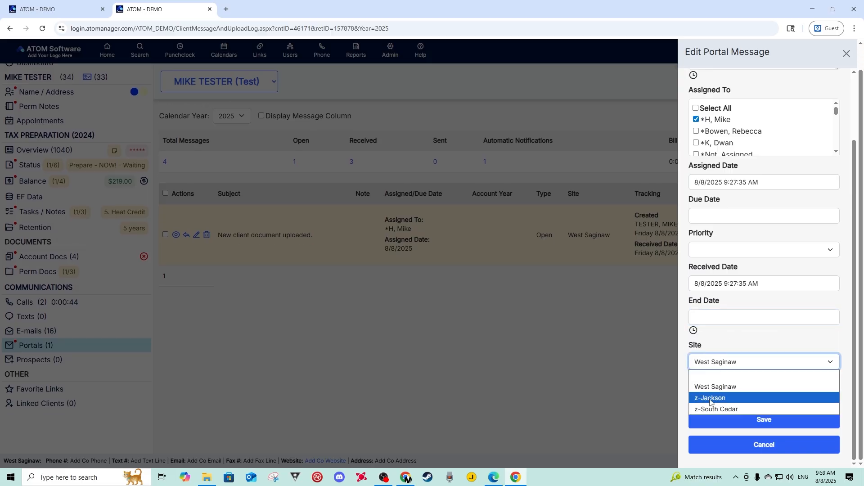
{"action": "left_click", "coordinate": [726, 376]}
{"action": "left_click", "coordinate": [724, 396]}
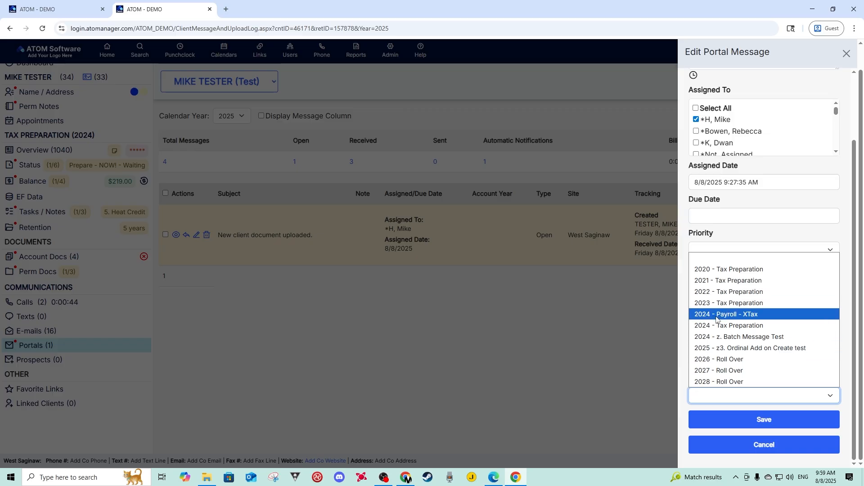
{"action": "left_click", "coordinate": [765, 237]}
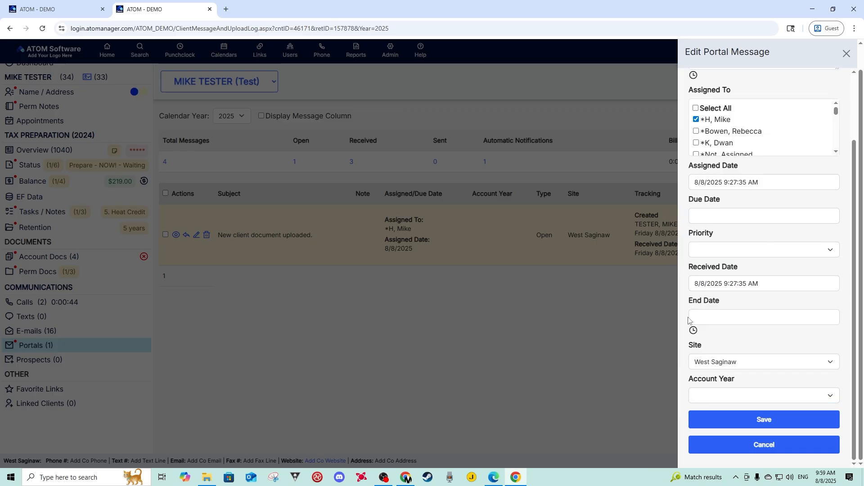
{"action": "left_click", "coordinate": [764, 419]}
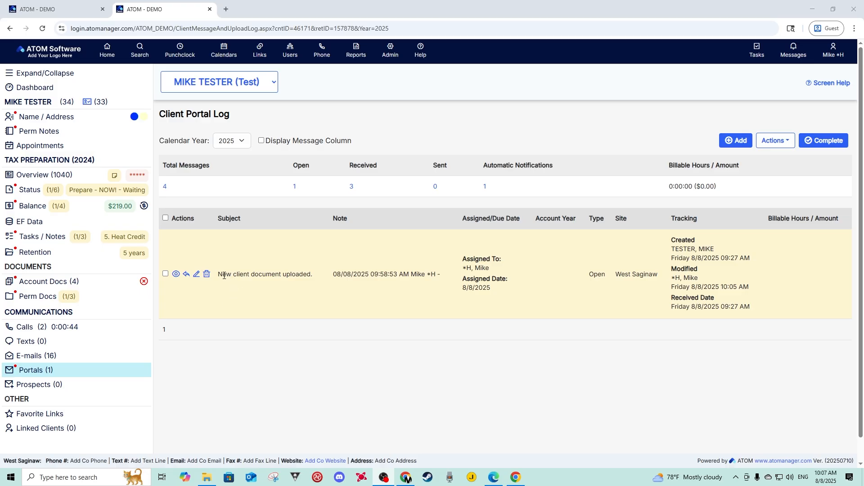
List all of the client's 2025 portal messages and look through them
{"action": "left_click_drag", "start_coordinate": [220, 275], "coordinate": [316, 274]}
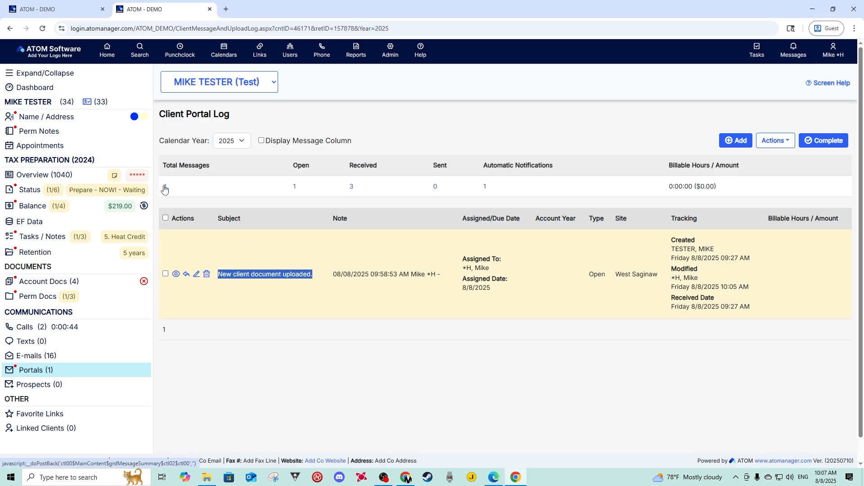
{"action": "left_click", "coordinate": [165, 187]}
{"action": "scroll", "coordinate": [247, 324], "scroll_direction": "down", "scroll_amount": 5}
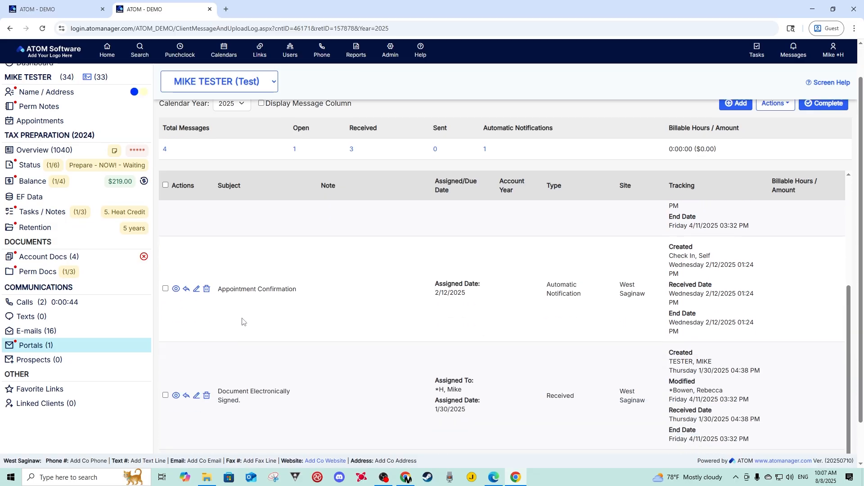
{"action": "scroll", "coordinate": [246, 327], "scroll_direction": "up", "scroll_amount": 5}
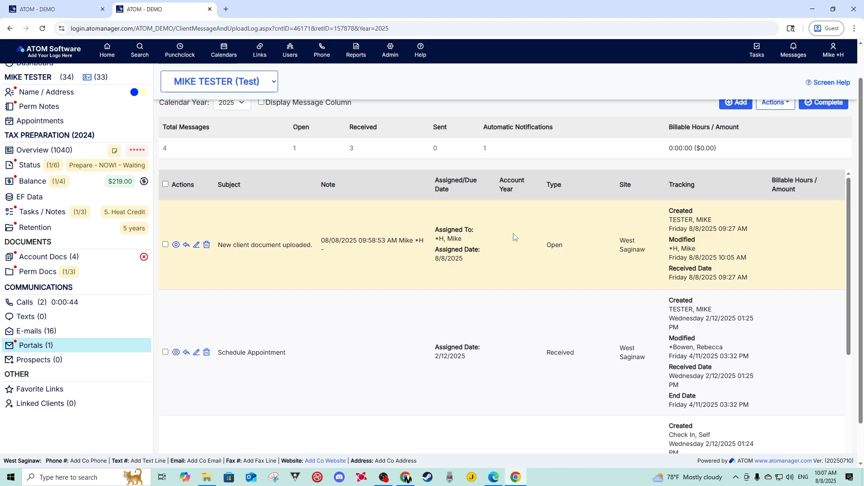
Edit the "New client document uploaded." message, setting its due date to 8/8/2025 and its priority to Medium
{"action": "left_click", "coordinate": [197, 245]}
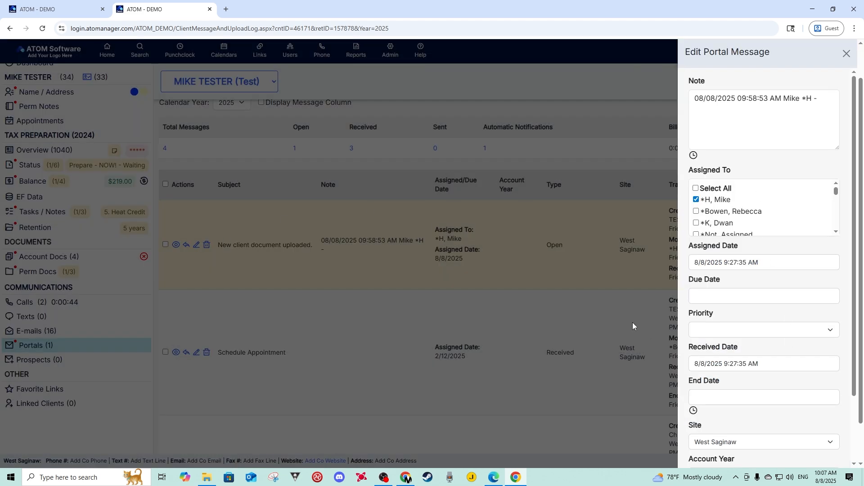
{"action": "left_click", "coordinate": [753, 343]}
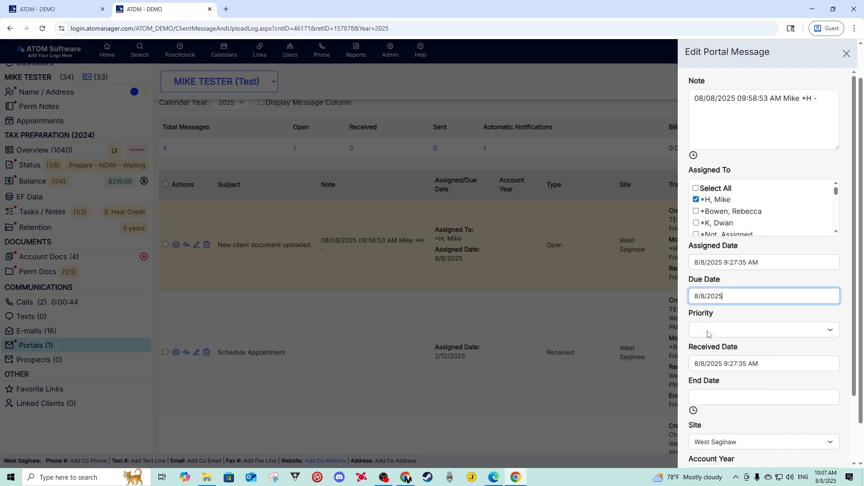
{"action": "left_click", "coordinate": [710, 332]}
{"action": "left_click", "coordinate": [713, 366]}
{"action": "scroll", "coordinate": [793, 324], "scroll_direction": "down", "scroll_amount": 3}
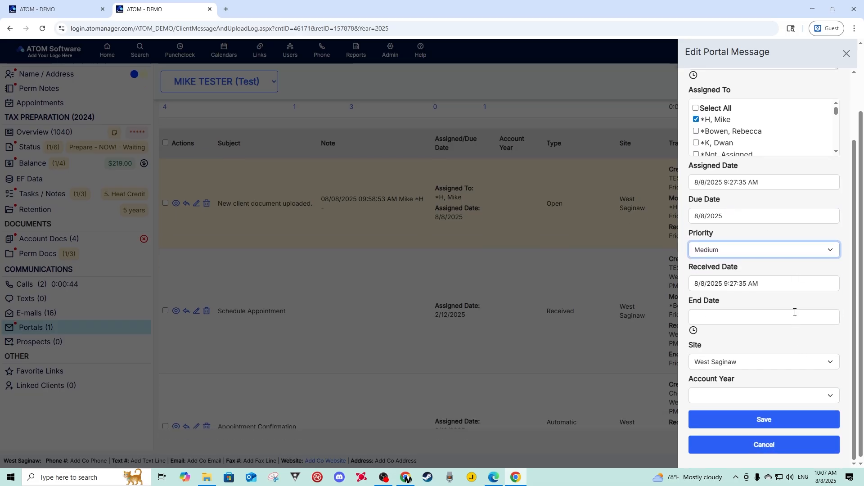
Set the portal message's account year to 2024 - Tax Preparation and save the changes
{"action": "left_click", "coordinate": [732, 395]}
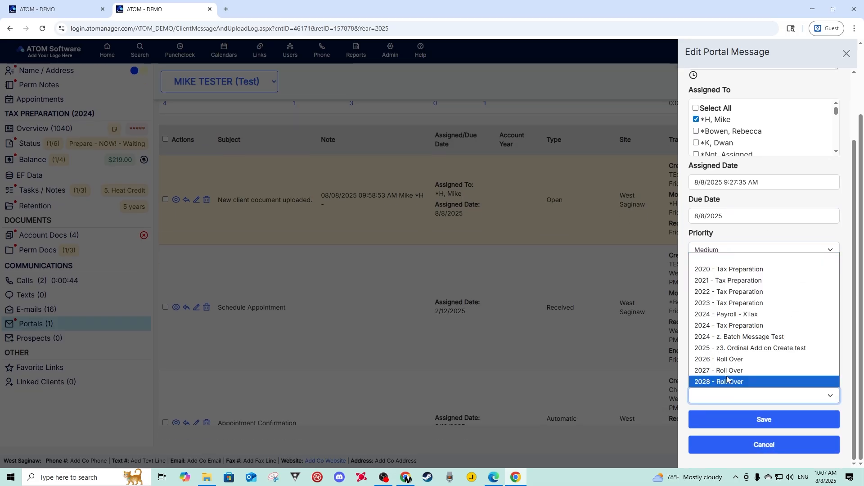
{"action": "left_click", "coordinate": [724, 325]}
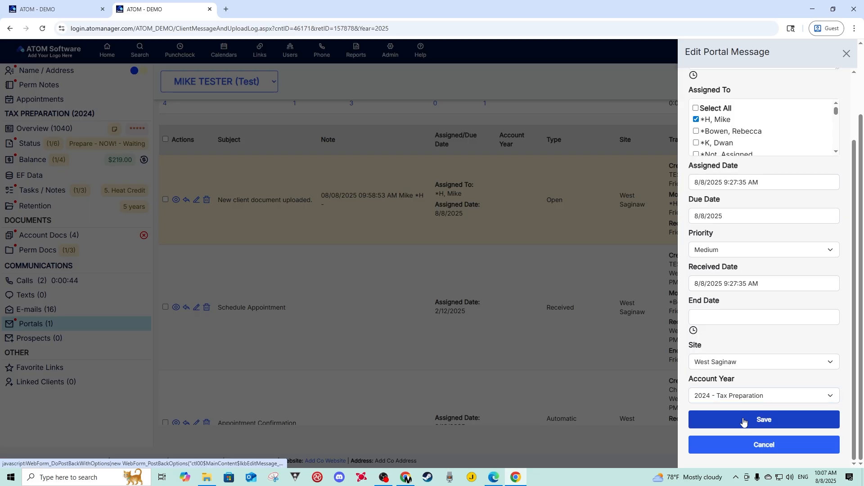
{"action": "left_click", "coordinate": [720, 418]}
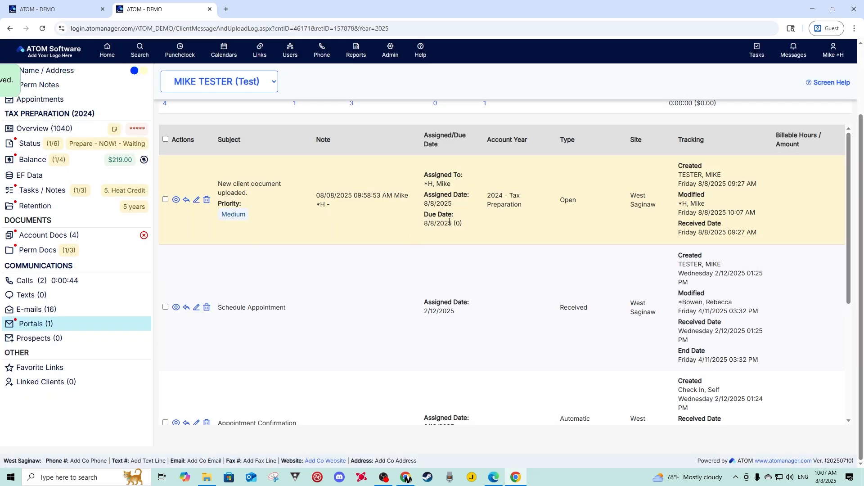
Examine the due date and account year of the uploaded-document message in the portal log
{"action": "left_click_drag", "start_coordinate": [454, 223], "coordinate": [441, 224]}
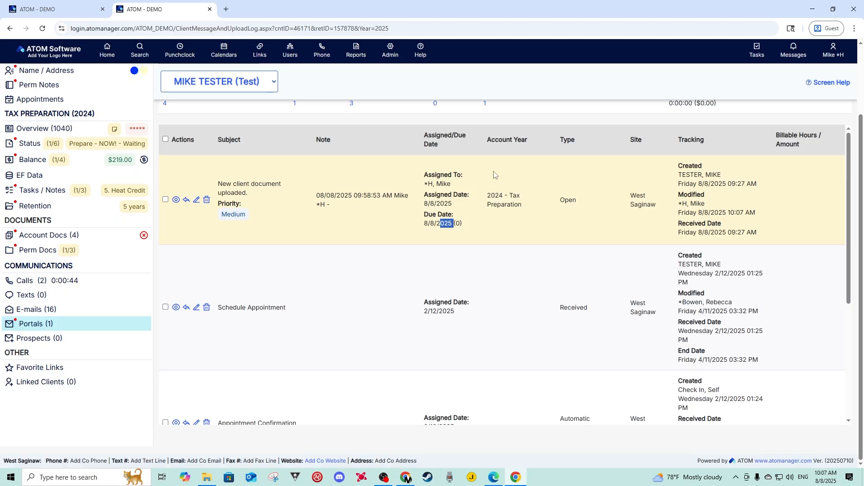
{"action": "left_click_drag", "start_coordinate": [486, 195], "coordinate": [523, 206]}
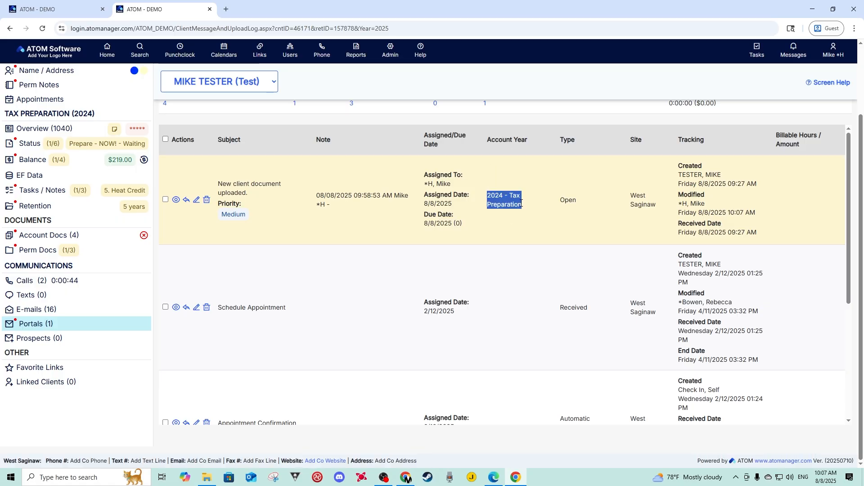
{"action": "scroll", "coordinate": [510, 234], "scroll_direction": "up", "scroll_amount": 1}
{"action": "scroll", "coordinate": [510, 234], "scroll_direction": "up", "scroll_amount": 1}
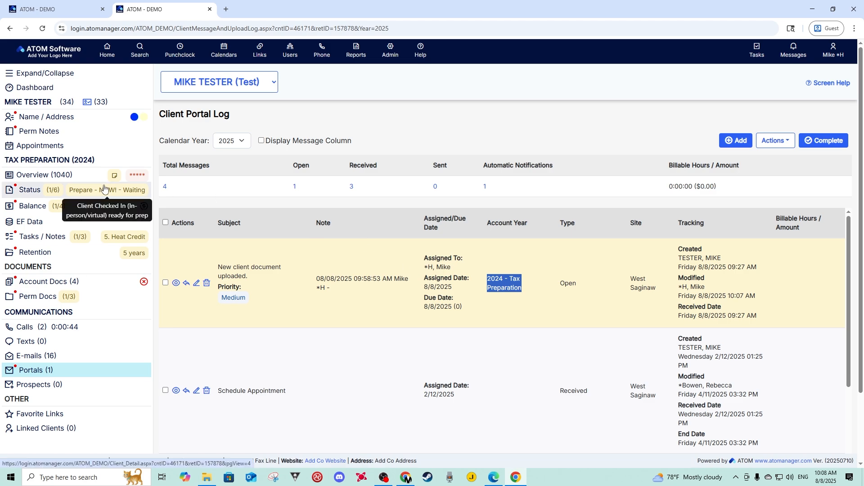
{"action": "left_click", "coordinate": [508, 310]}
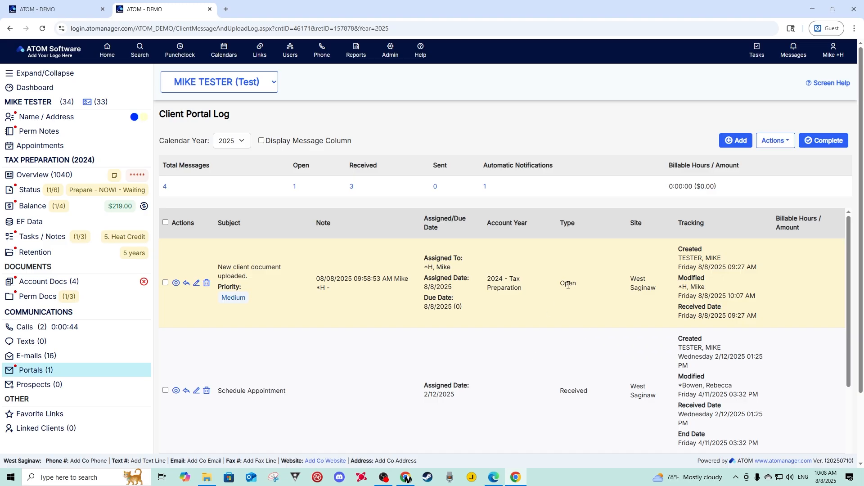
Compare the message types across the entries in the client's portal log
{"action": "scroll", "coordinate": [566, 289], "scroll_direction": "down", "scroll_amount": 2}
{"action": "double_click", "coordinate": [573, 304]}
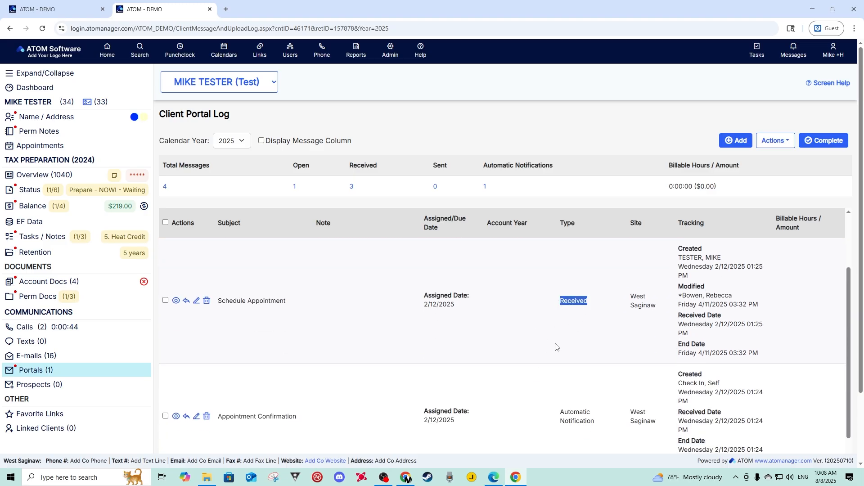
{"action": "scroll", "coordinate": [556, 348], "scroll_direction": "up", "scroll_amount": 2}
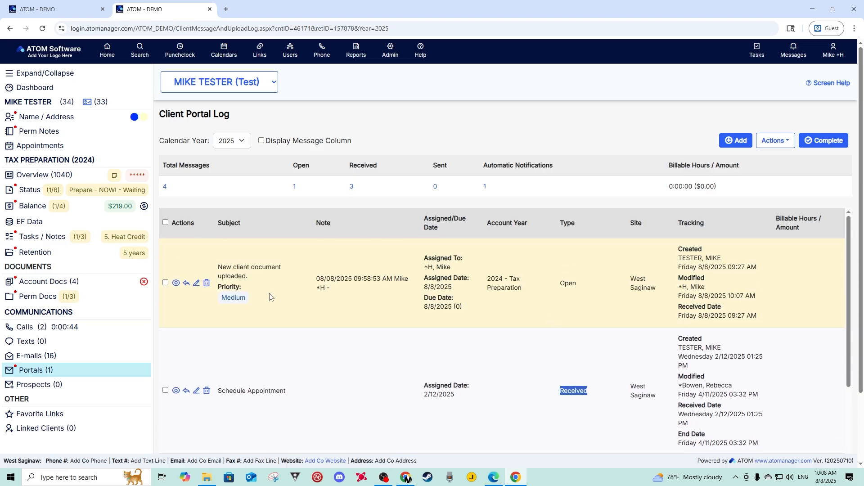
{"action": "double_click", "coordinate": [575, 284]}
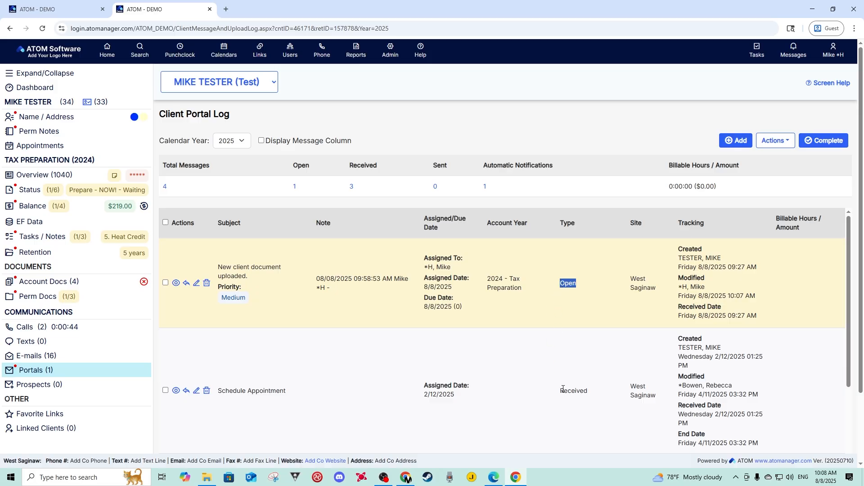
{"action": "scroll", "coordinate": [559, 337], "scroll_direction": "down", "scroll_amount": 3}
{"action": "left_click_drag", "start_coordinate": [561, 364], "coordinate": [581, 377]}
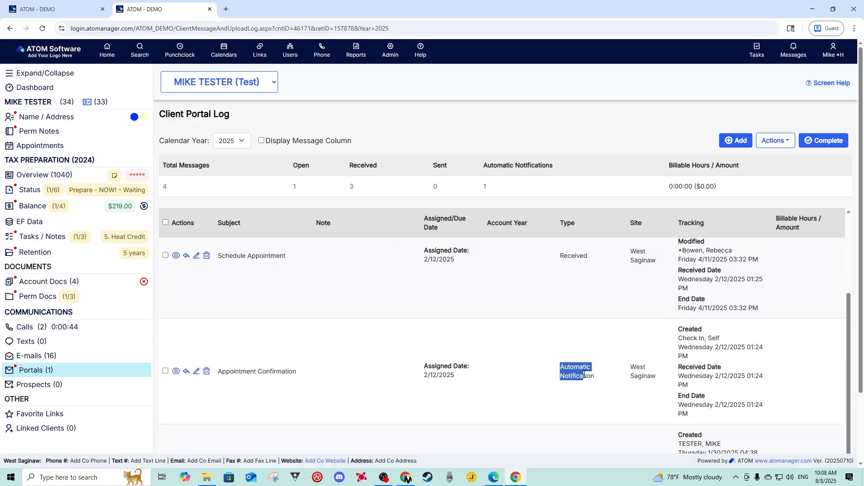
{"action": "scroll", "coordinate": [581, 377], "scroll_direction": "down", "scroll_amount": 1}
{"action": "scroll", "coordinate": [563, 381], "scroll_direction": "down", "scroll_amount": 1}
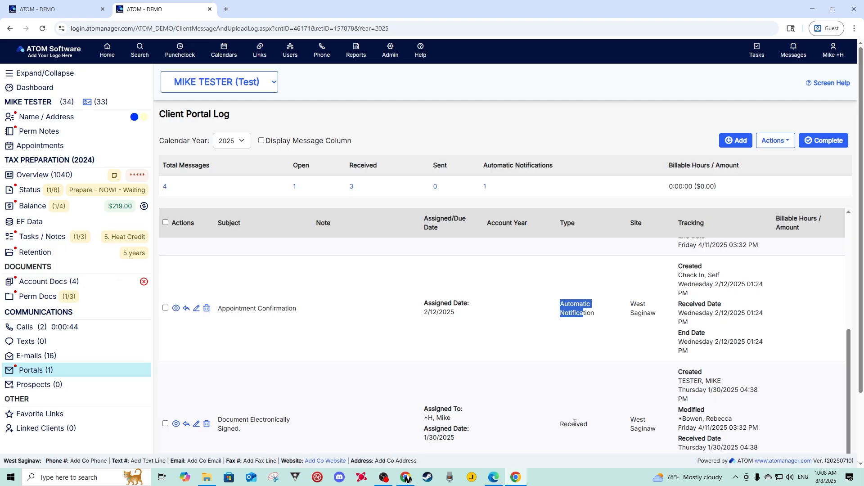
{"action": "scroll", "coordinate": [575, 423], "scroll_direction": "up", "scroll_amount": 5}
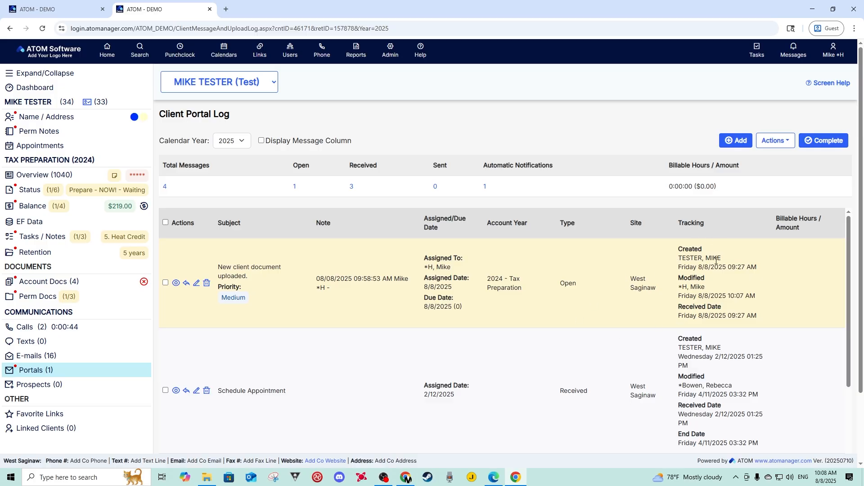
Examine the tracking details of the log entries, including who created them and their created, received and end dates
{"action": "left_click_drag", "start_coordinate": [718, 258], "coordinate": [678, 260]}
{"action": "left_click_drag", "start_coordinate": [742, 267], "coordinate": [725, 265]}
{"action": "left_click_drag", "start_coordinate": [701, 278], "coordinate": [679, 279]}
{"action": "scroll", "coordinate": [676, 289], "scroll_direction": "down", "scroll_amount": 1}
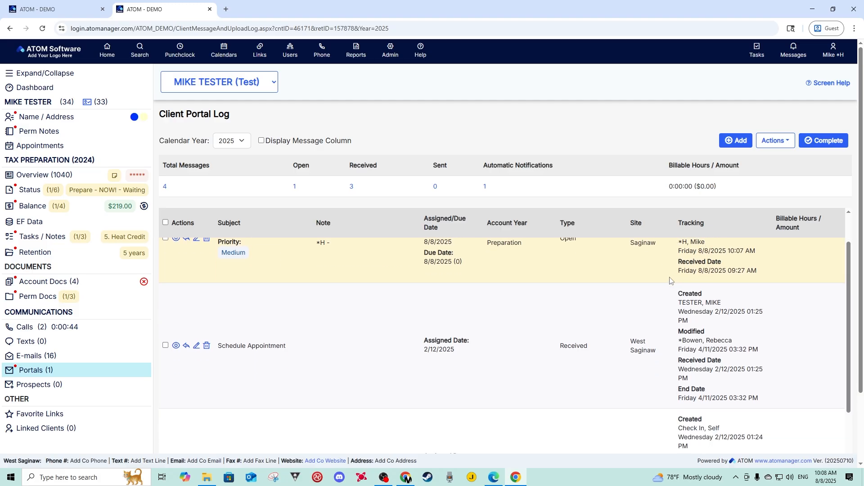
{"action": "mouse_move", "coordinate": [738, 398]}
{"action": "left_mouse_down"}
{"action": "mouse_move", "coordinate": [685, 390]}
{"action": "mouse_move", "coordinate": [721, 396]}
{"action": "left_mouse_up"}
{"action": "left_click", "coordinate": [734, 386]}
{"action": "scroll", "coordinate": [683, 341], "scroll_direction": "up", "scroll_amount": 1}
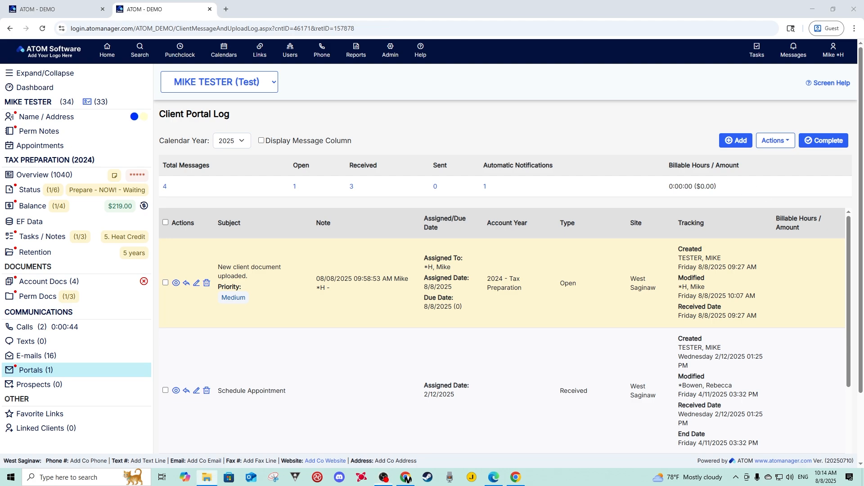
Start a new portal message to the client and view the predefined message choices without choosing one
{"action": "left_click", "coordinate": [737, 141]}
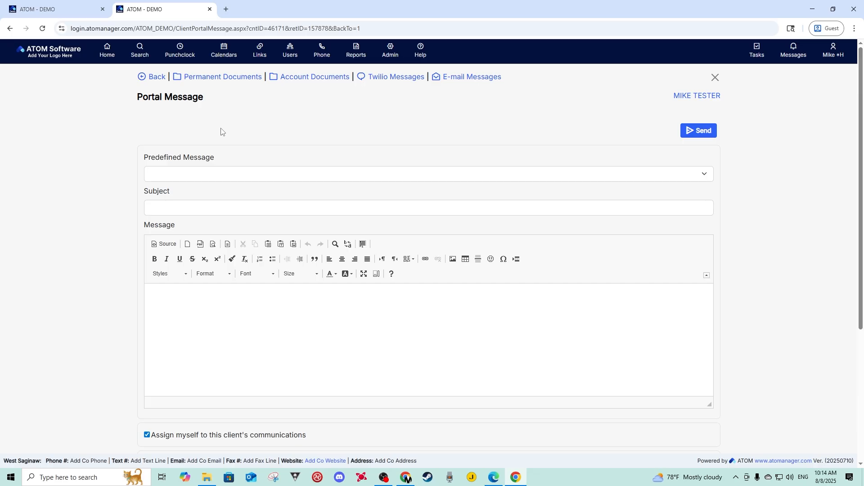
{"action": "left_click", "coordinate": [182, 173]}
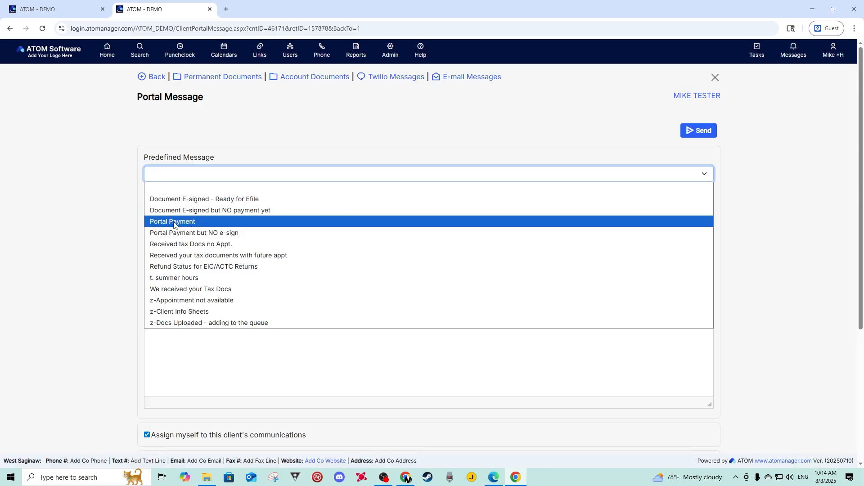
{"action": "left_click", "coordinate": [198, 139]}
Enter "Test" as the portal message's subject and "fdafdafdafad" as its body text
{"action": "left_click", "coordinate": [169, 206]}
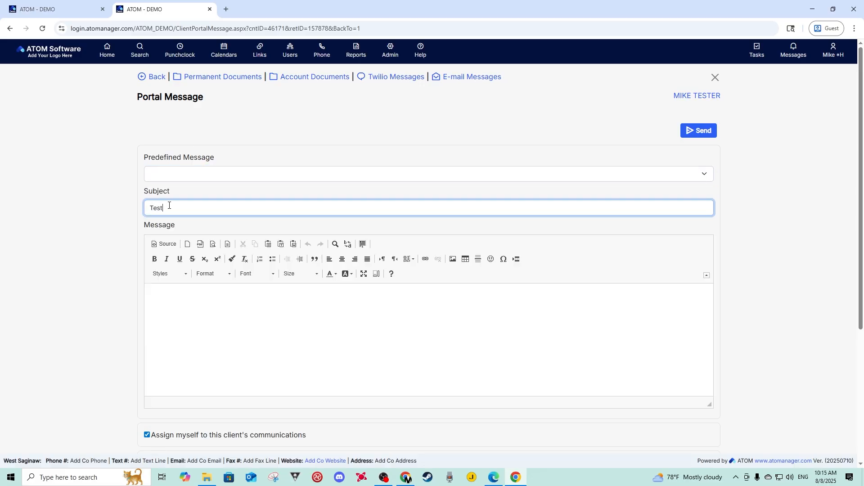
{"action": "left_click", "coordinate": [182, 288]}
{"action": "type", "text": "fda"}
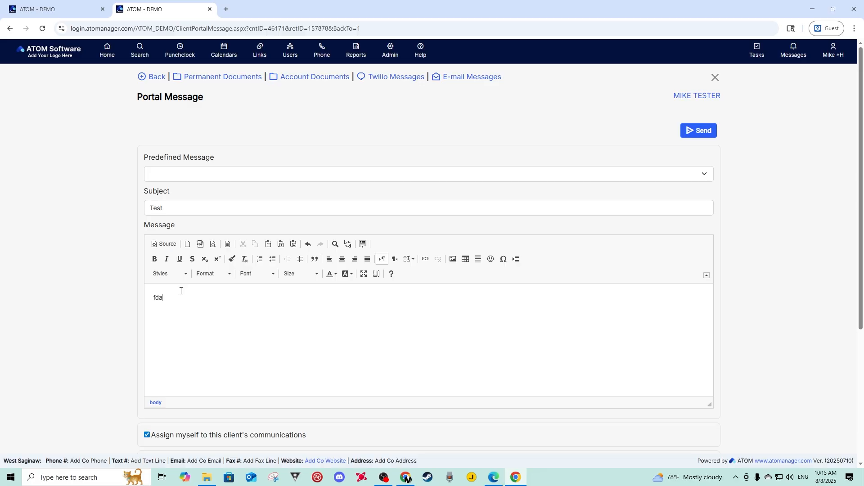
{"action": "type", "text": "fdafdafad"}
{"action": "scroll", "coordinate": [154, 275], "scroll_direction": "down", "scroll_amount": 1}
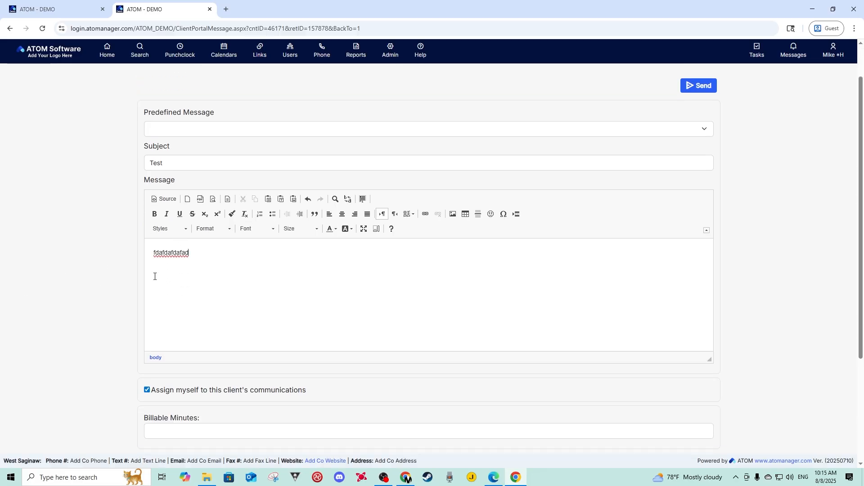
{"action": "scroll", "coordinate": [169, 211], "scroll_direction": "up", "scroll_amount": 1}
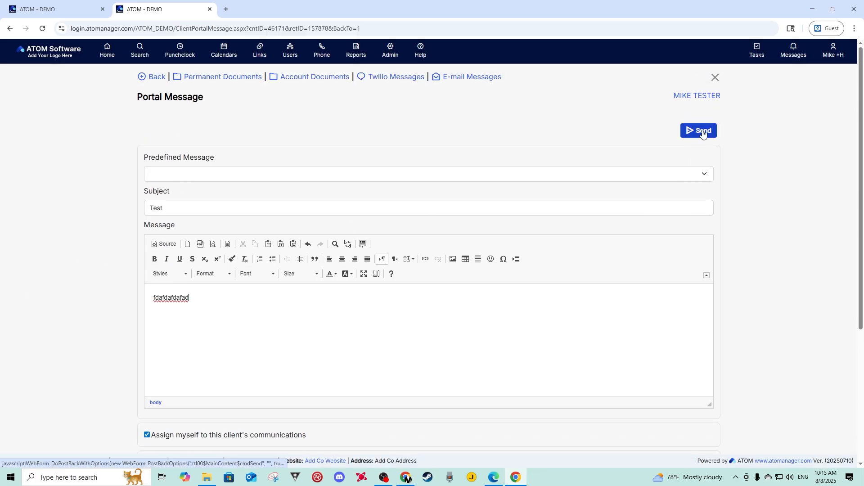
Set the portal message's billable minutes to 10 and look over the attachment options
{"action": "scroll", "coordinate": [66, 296], "scroll_direction": "down", "scroll_amount": 3}
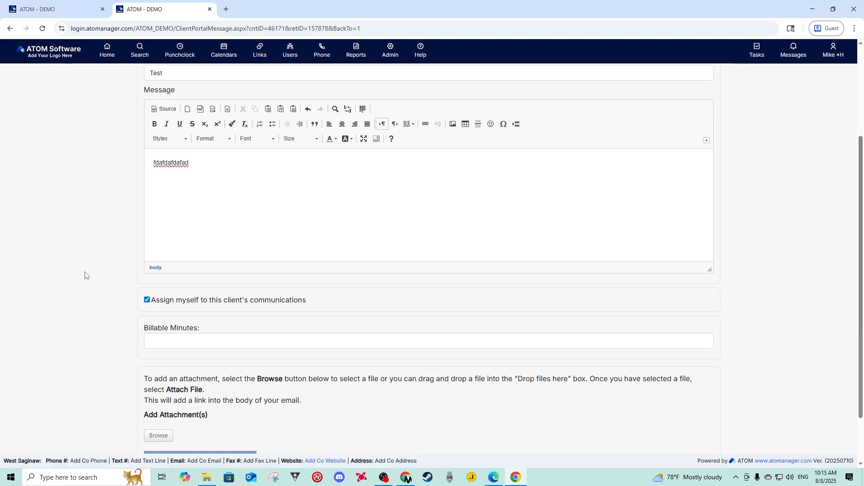
{"action": "left_click_drag", "start_coordinate": [204, 333], "coordinate": [154, 338]}
{"action": "left_click", "coordinate": [156, 340]}
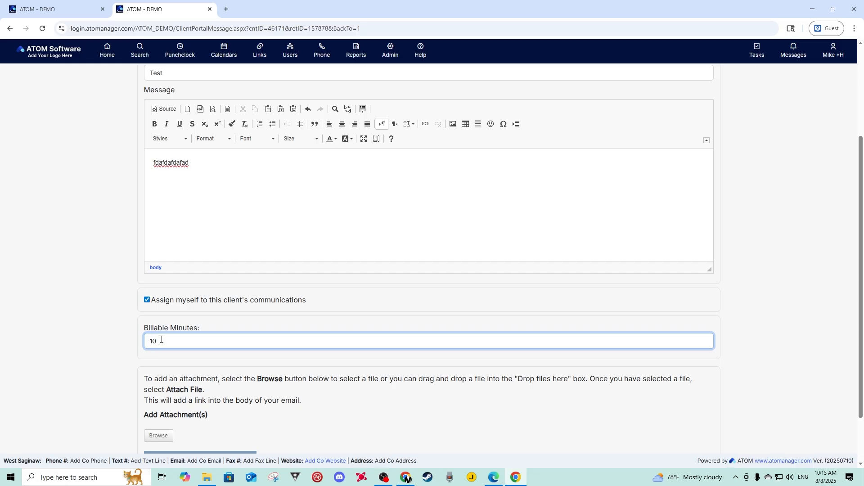
{"action": "scroll", "coordinate": [74, 246], "scroll_direction": "down", "scroll_amount": 2}
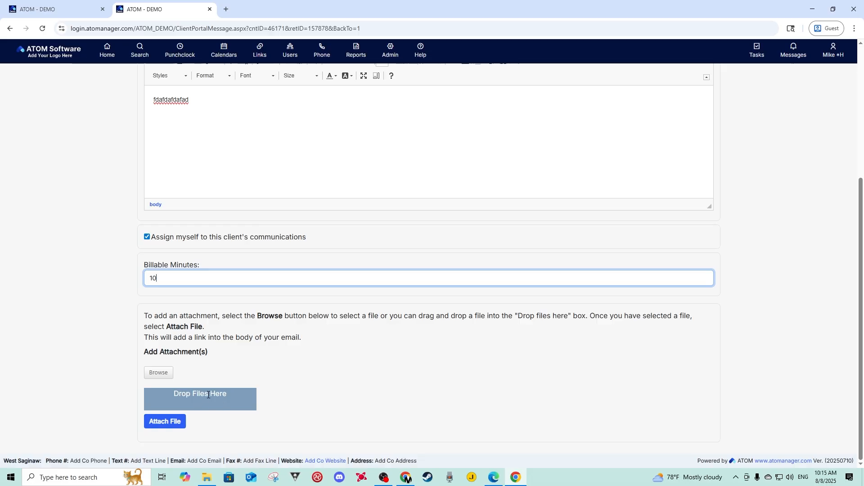
{"action": "scroll", "coordinate": [75, 329], "scroll_direction": "up", "scroll_amount": 1}
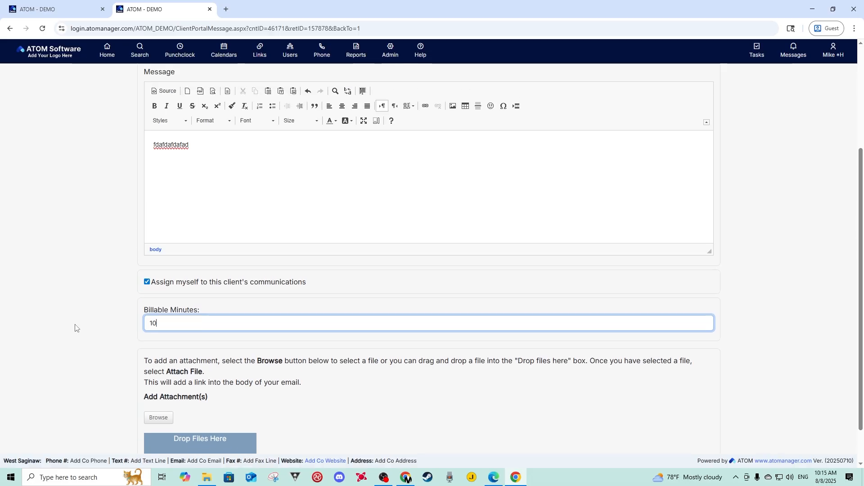
Attach "Test document.docx" to the portal message as a link in its body and send the message to the client
{"action": "scroll", "coordinate": [335, 381], "scroll_direction": "down", "scroll_amount": 1}
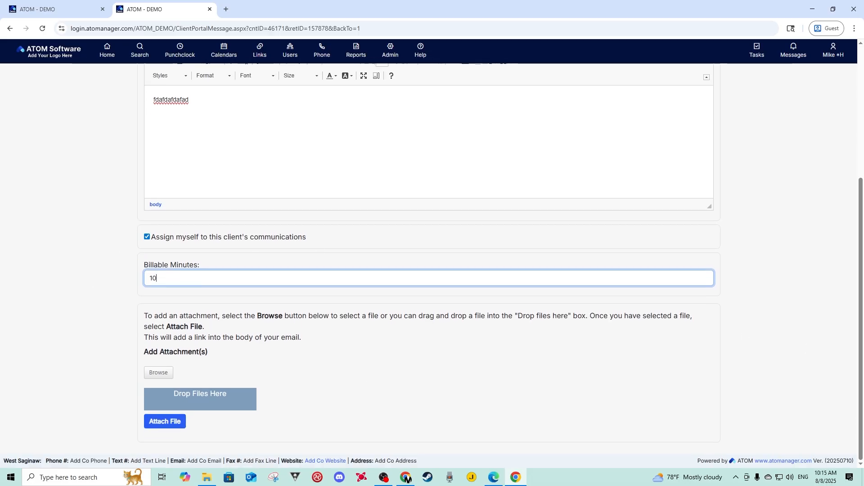
{"action": "left_click_drag", "start_coordinate": [862, 310], "coordinate": [203, 398]}
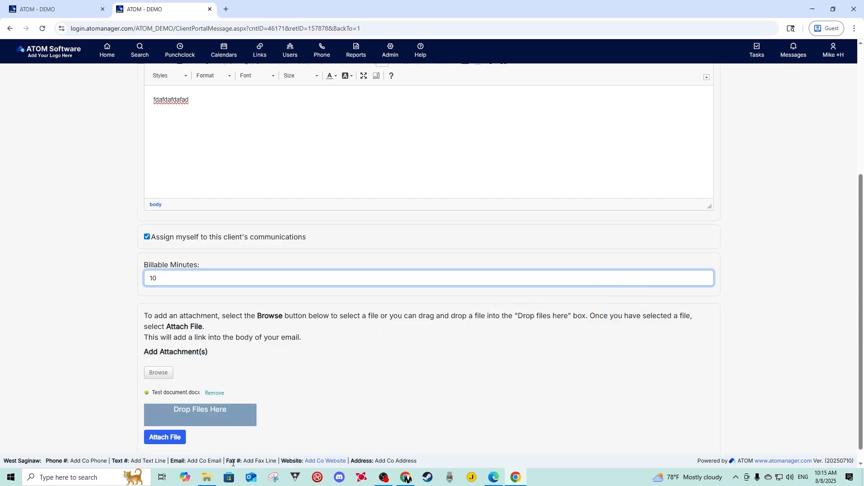
{"action": "left_click", "coordinate": [164, 437]}
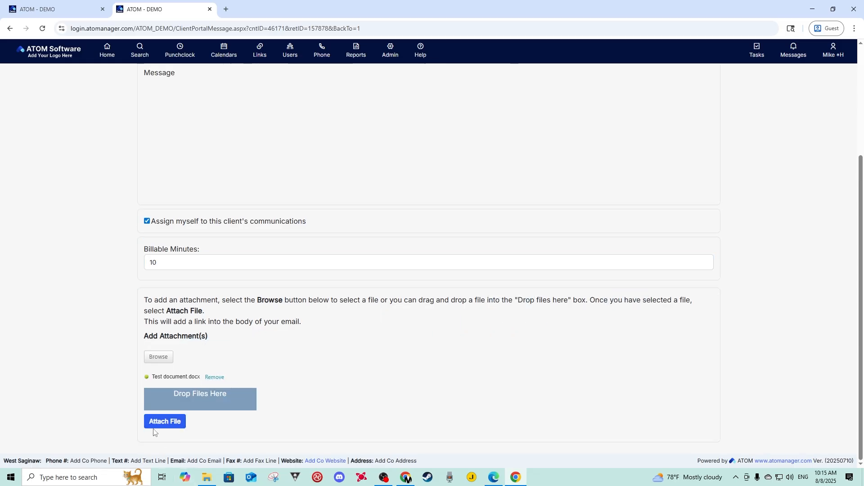
{"action": "scroll", "coordinate": [85, 315], "scroll_direction": "up", "scroll_amount": 3}
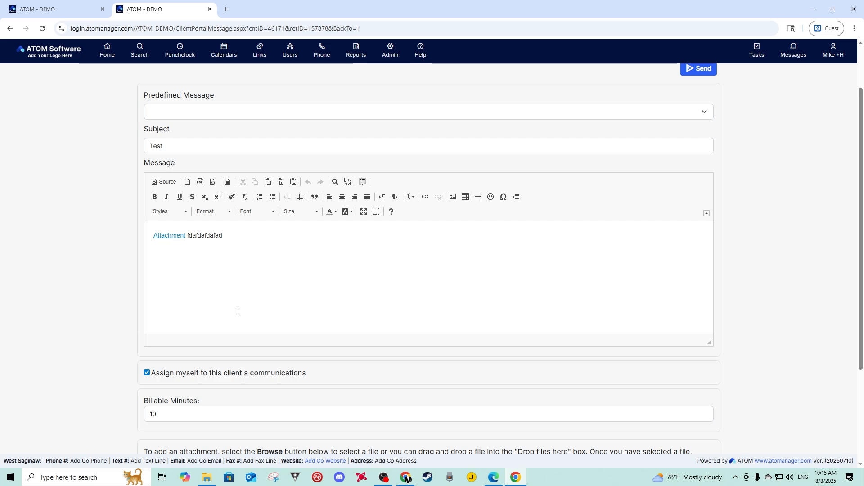
{"action": "scroll", "coordinate": [236, 312], "scroll_direction": "up", "scroll_amount": 3}
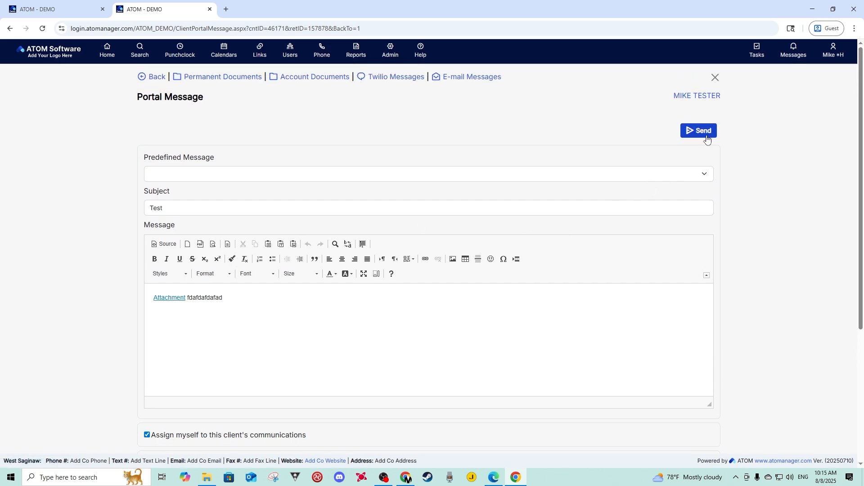
{"action": "left_click", "coordinate": [707, 134]}
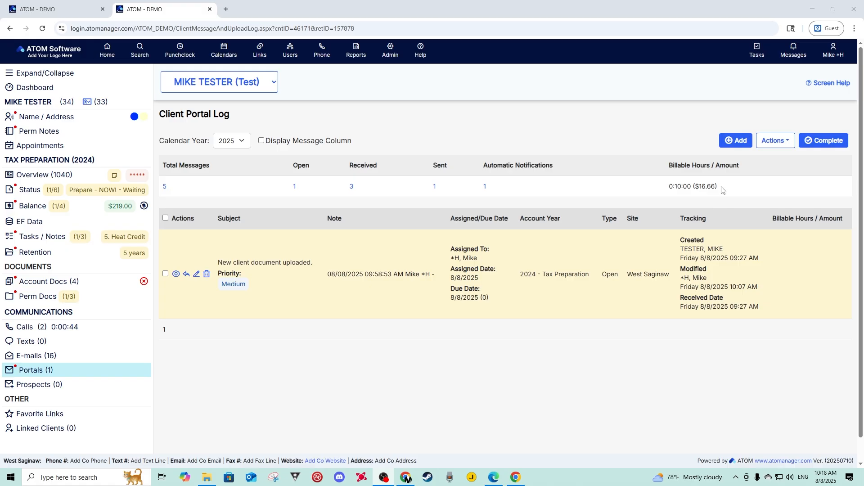
Show all of the client's portal messages and check the billable hours and amount in the summary and on the "Test" message
{"action": "left_click_drag", "start_coordinate": [722, 189], "coordinate": [665, 188]}
{"action": "left_click", "coordinate": [689, 194]}
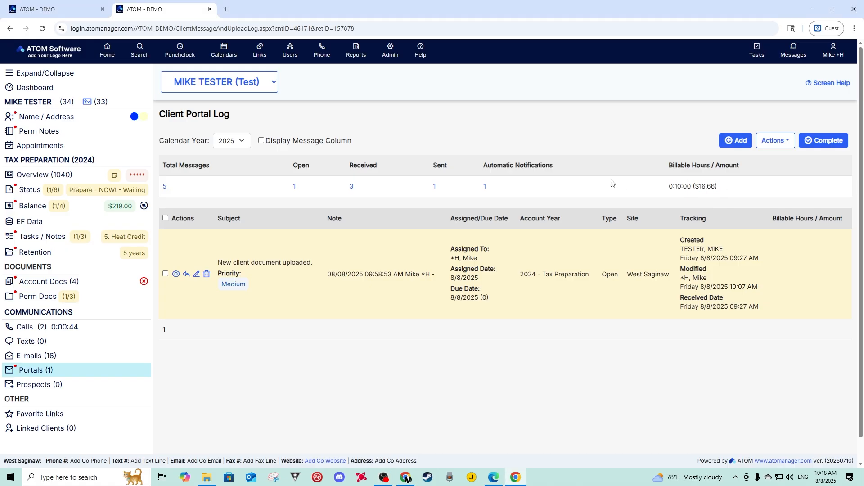
{"action": "left_click", "coordinate": [164, 187]}
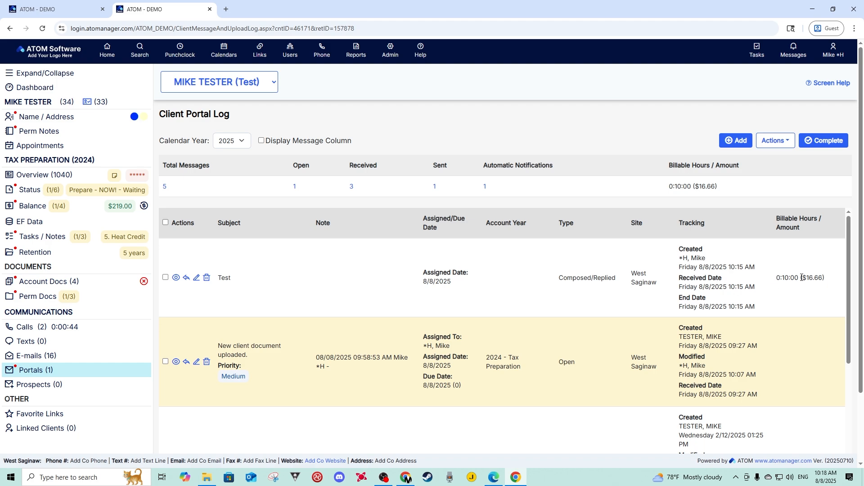
{"action": "left_click_drag", "start_coordinate": [825, 278], "coordinate": [785, 283]}
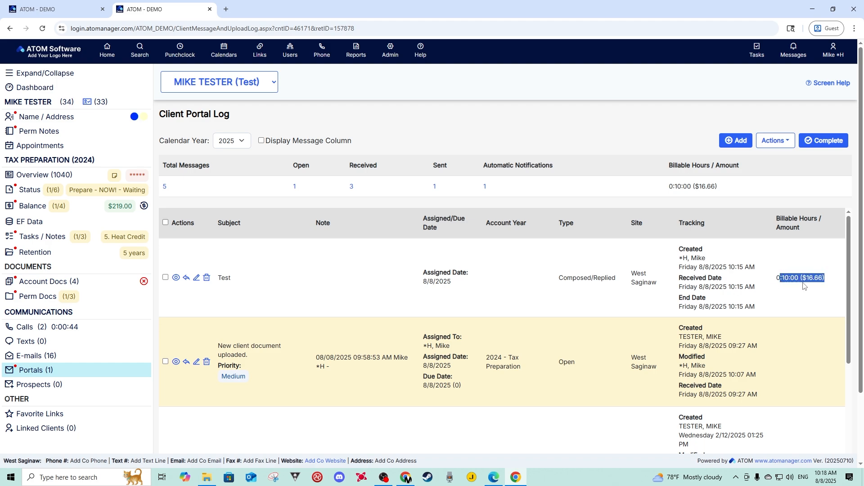
{"action": "left_click", "coordinate": [803, 254]}
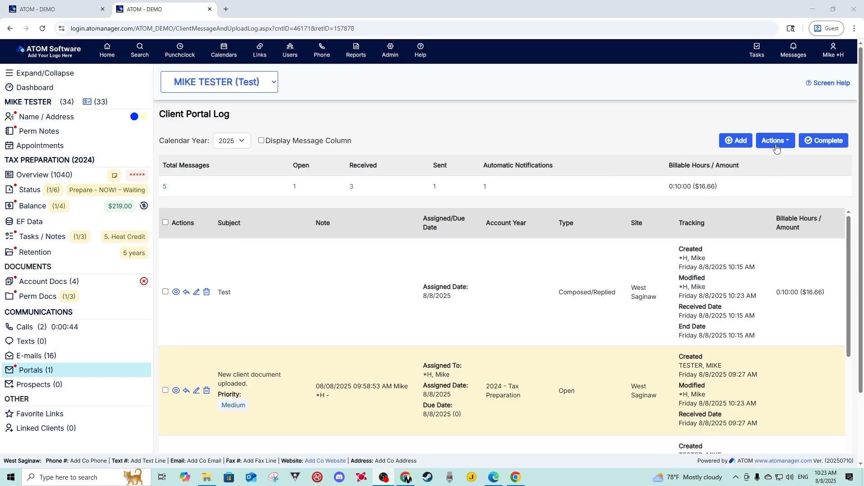
Assign the "Test" and "New client document uploaded" messages to the logged-in user with High priority, and check the result in the log
{"action": "left_click", "coordinate": [773, 140]}
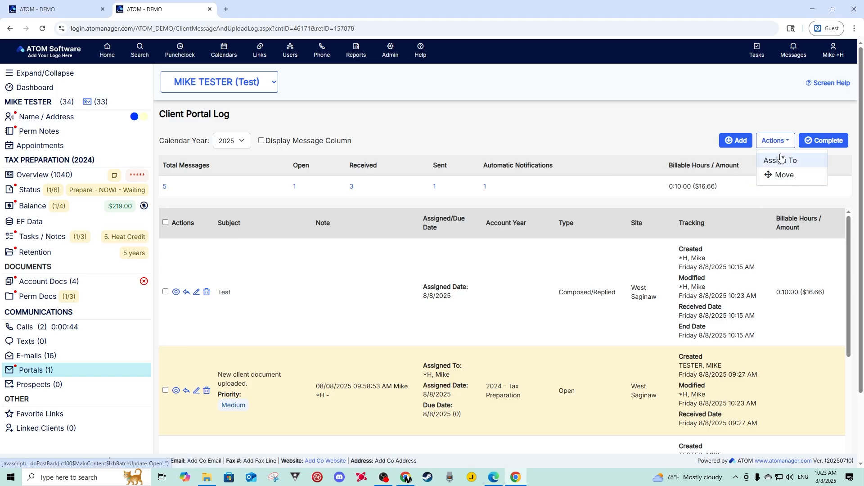
{"action": "left_click", "coordinate": [752, 116]}
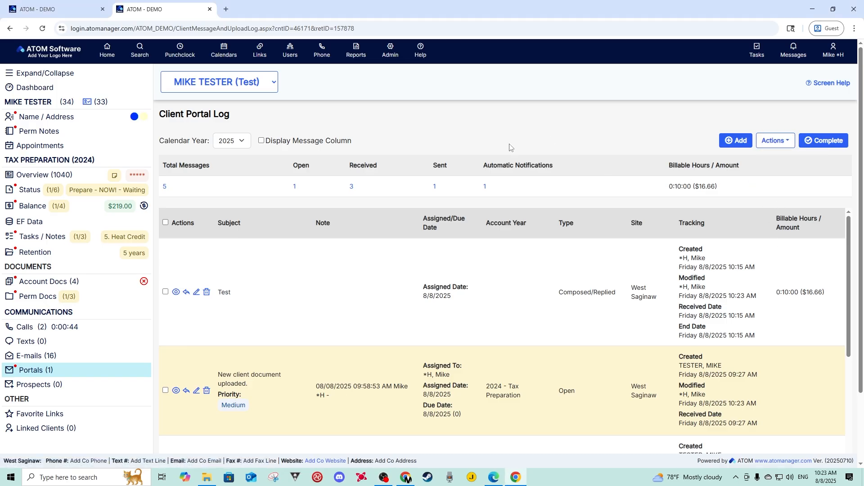
{"action": "left_click", "coordinate": [165, 292]}
{"action": "left_click", "coordinate": [165, 391]}
{"action": "left_click", "coordinate": [774, 144]}
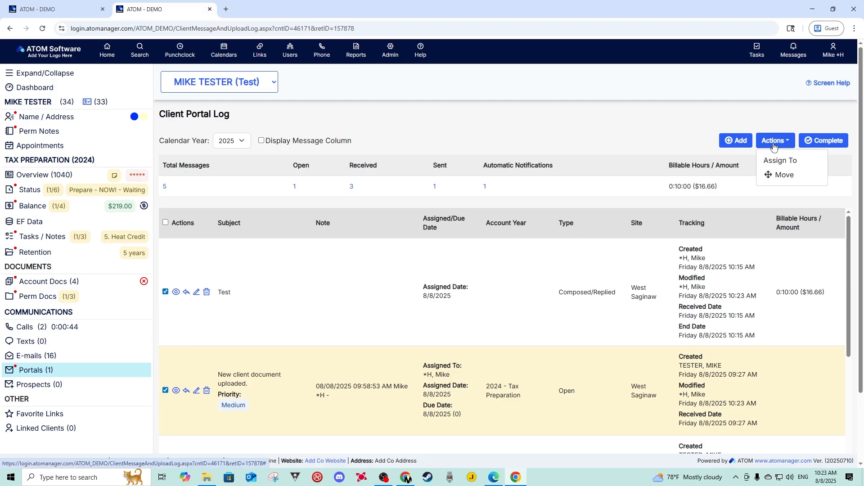
{"action": "left_click", "coordinate": [781, 162]}
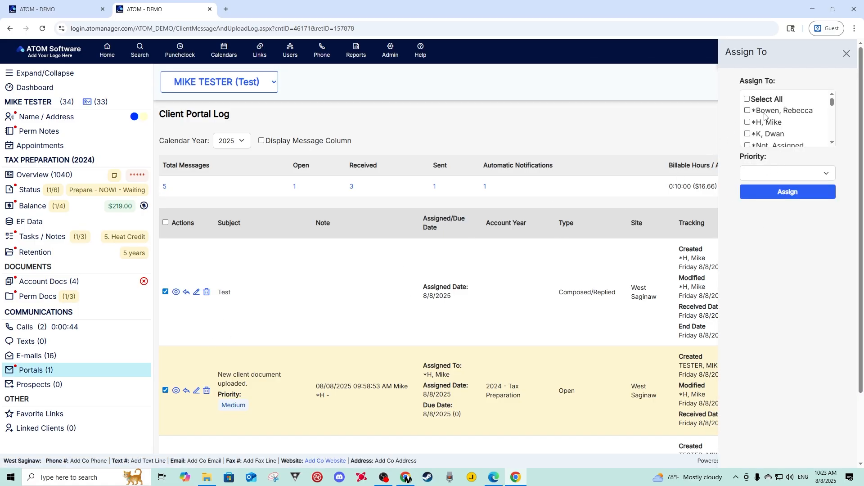
{"action": "left_click", "coordinate": [747, 122]}
{"action": "left_click", "coordinate": [766, 173]}
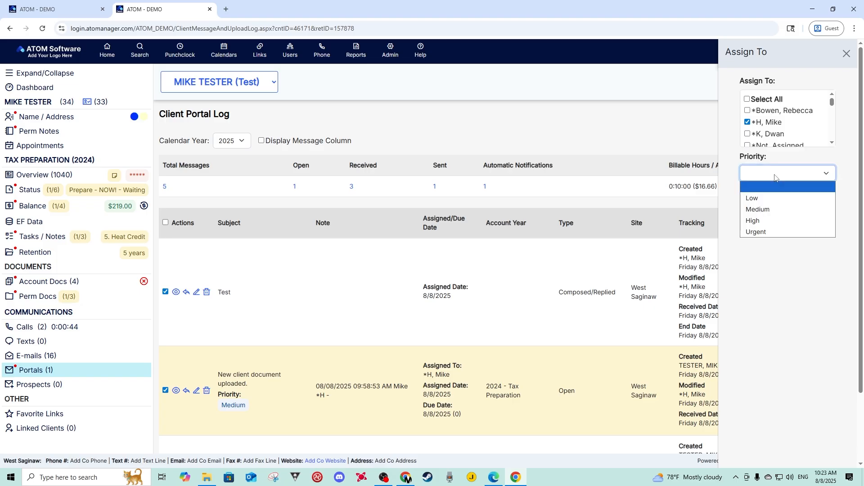
{"action": "left_click", "coordinate": [753, 220]}
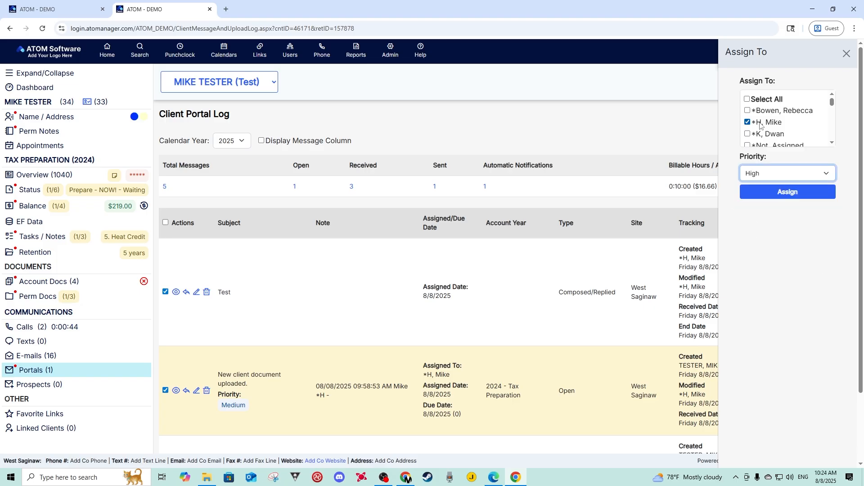
{"action": "left_click", "coordinate": [776, 195]}
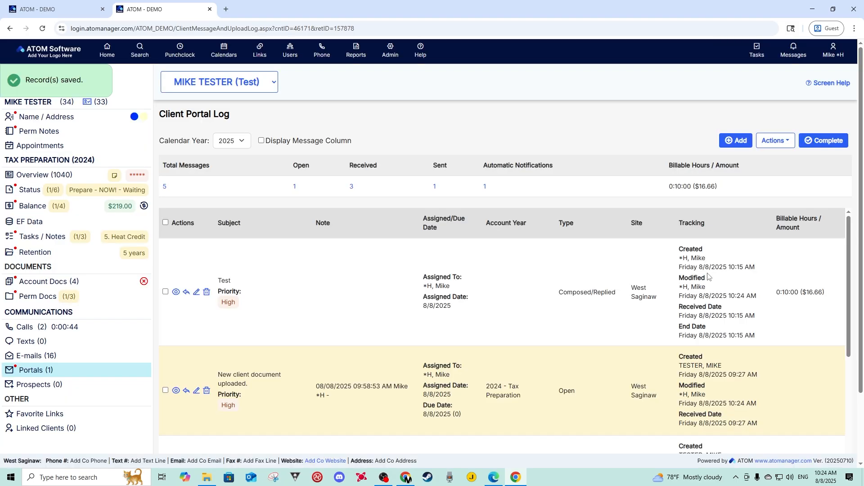
{"action": "left_click_drag", "start_coordinate": [237, 303], "coordinate": [227, 307]}
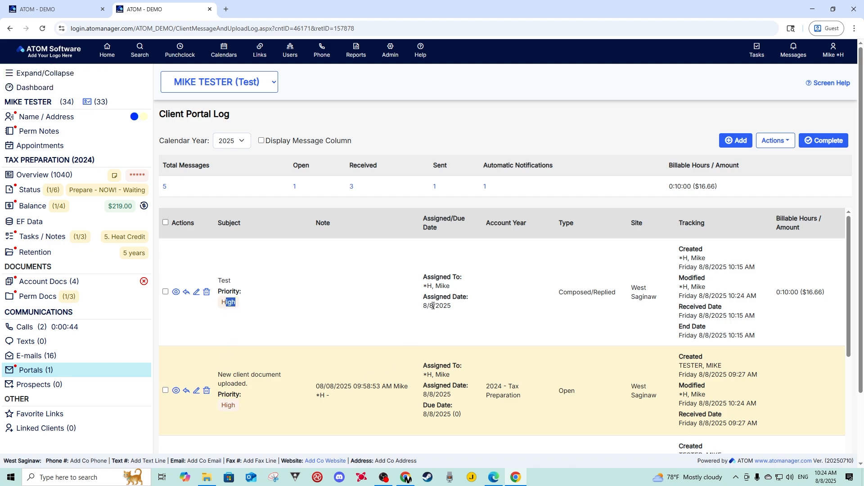
{"action": "triple_click", "coordinate": [451, 287]}
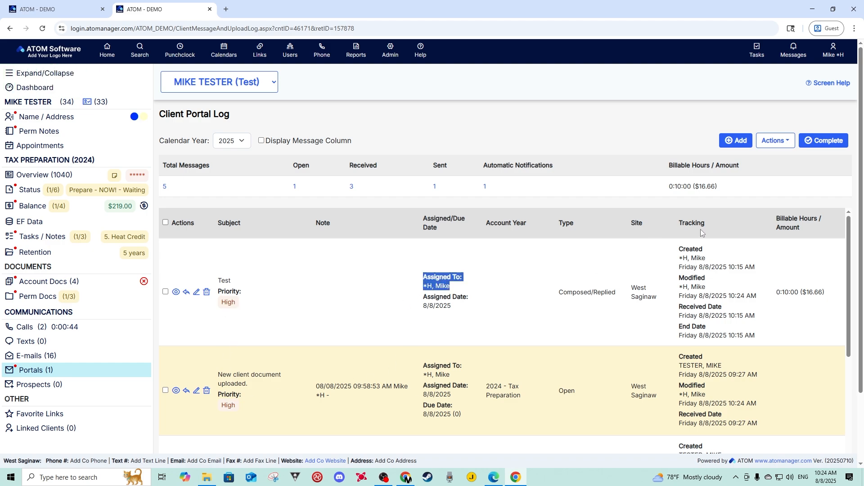
Search by last name for a client to move the two messages to, and view the client choices without moving anything
{"action": "left_click", "coordinate": [166, 293]}
{"action": "left_click", "coordinate": [166, 390]}
{"action": "left_click", "coordinate": [774, 140]}
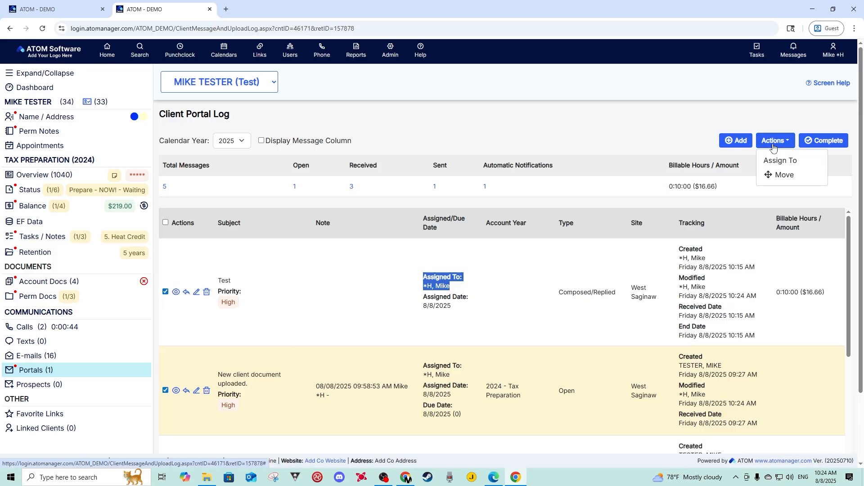
{"action": "left_click", "coordinate": [782, 176]}
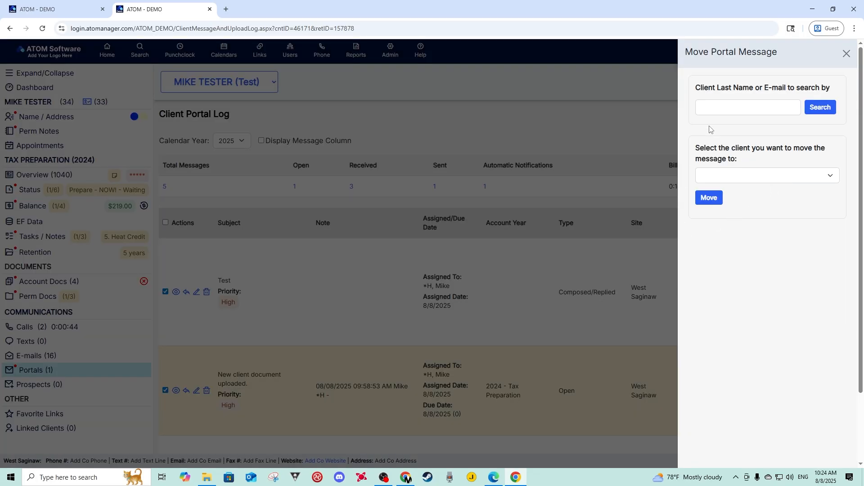
{"action": "left_click", "coordinate": [706, 107]}
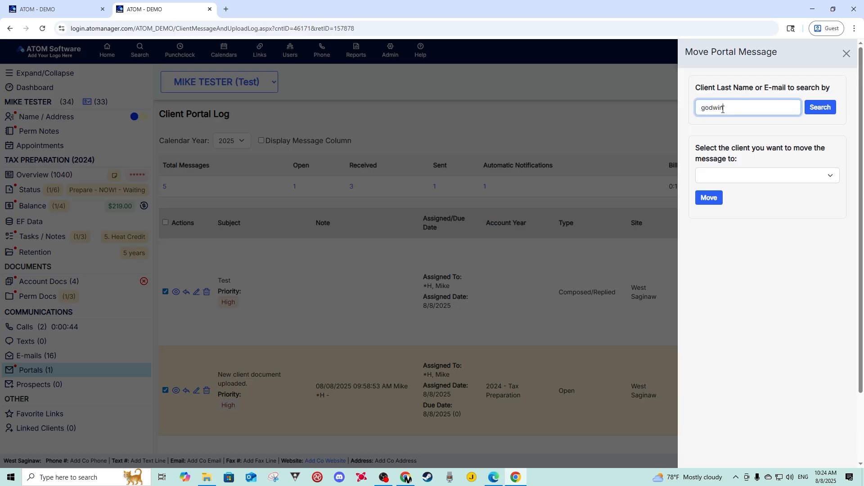
{"action": "left_click", "coordinate": [821, 109]}
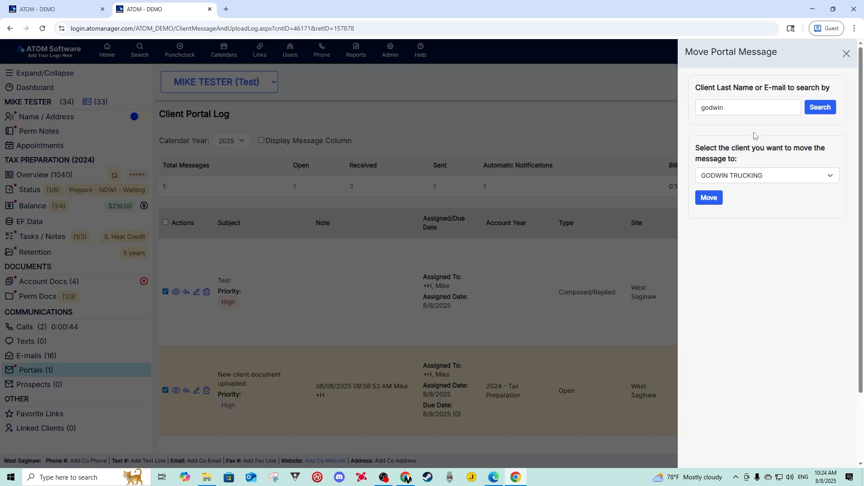
{"action": "left_click", "coordinate": [756, 176]}
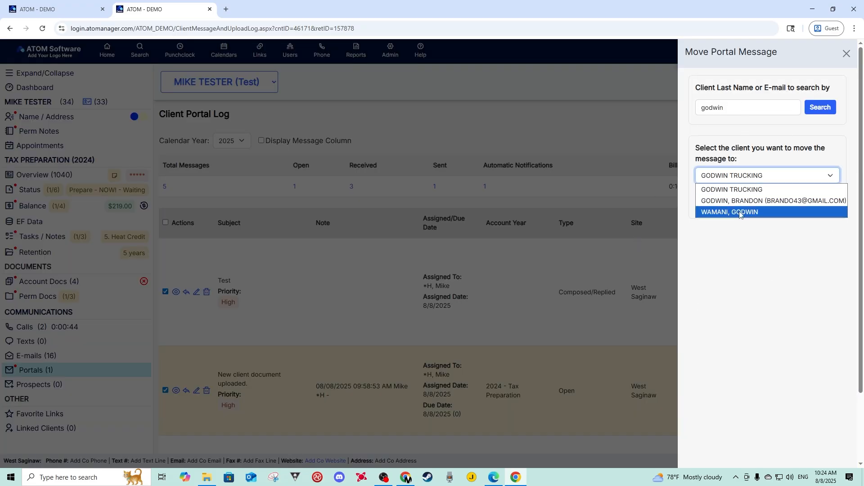
{"action": "left_click", "coordinate": [736, 131]}
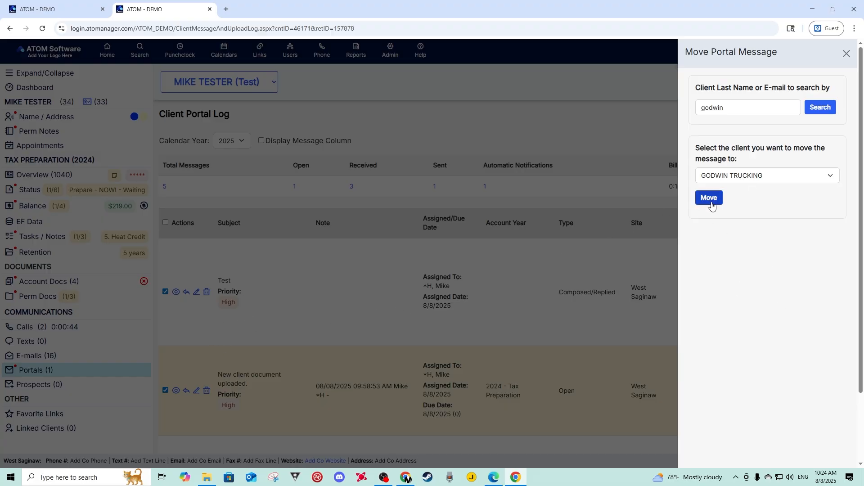
{"action": "left_click", "coordinate": [848, 54]}
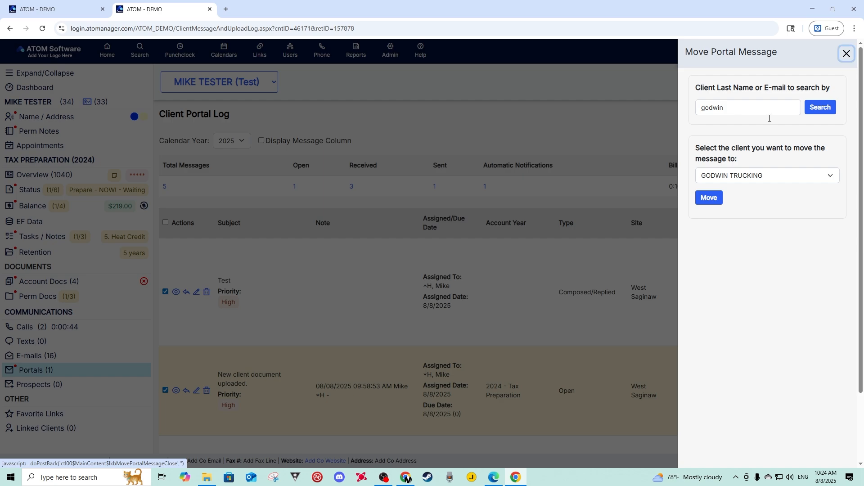
Mark only the "New client document uploaded" message as complete, leaving the "Test" message out of the selection
{"action": "left_click", "coordinate": [166, 292]}
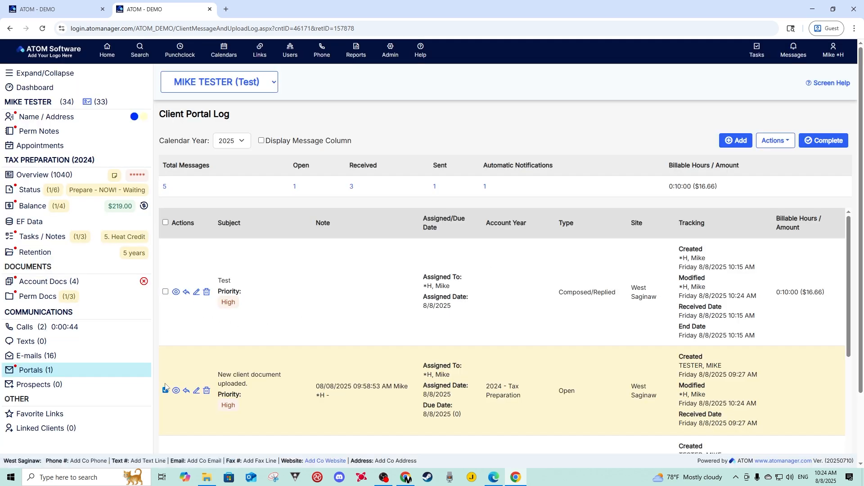
{"action": "left_click", "coordinate": [165, 391]}
{"action": "scroll", "coordinate": [377, 360], "scroll_direction": "down", "scroll_amount": 2}
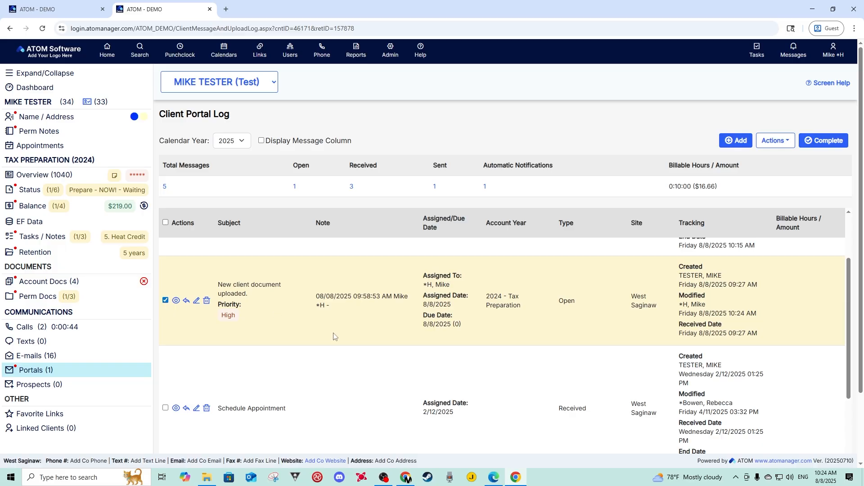
{"action": "left_click", "coordinate": [820, 143]}
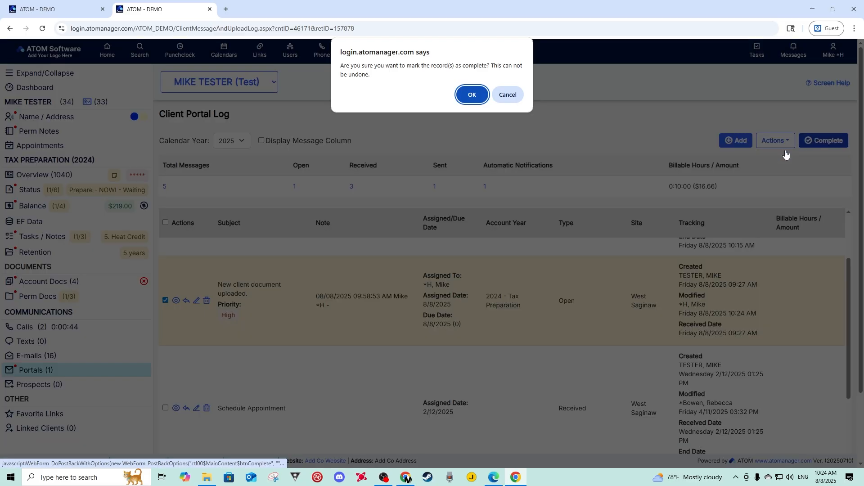
{"action": "left_click", "coordinate": [474, 94]}
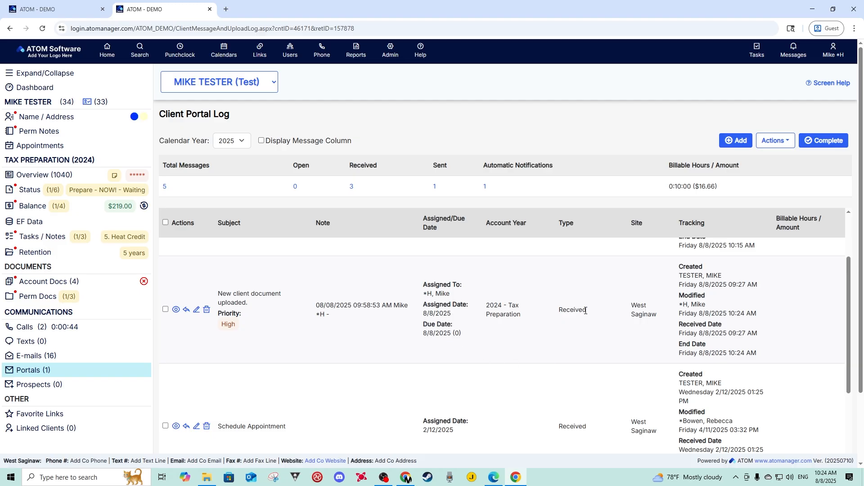
Examine the completed message's type and end date in the portal log
{"action": "left_click_drag", "start_coordinate": [586, 311], "coordinate": [560, 310]}
{"action": "left_click", "coordinate": [554, 329]}
{"action": "left_click_drag", "start_coordinate": [680, 346], "coordinate": [697, 346]}
{"action": "left_click", "coordinate": [708, 353]}
{"action": "scroll", "coordinate": [369, 352], "scroll_direction": "up", "scroll_amount": 2}
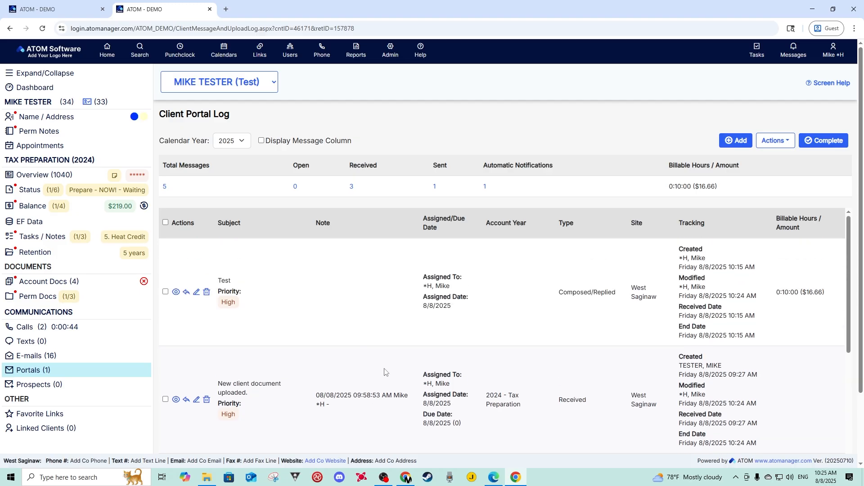